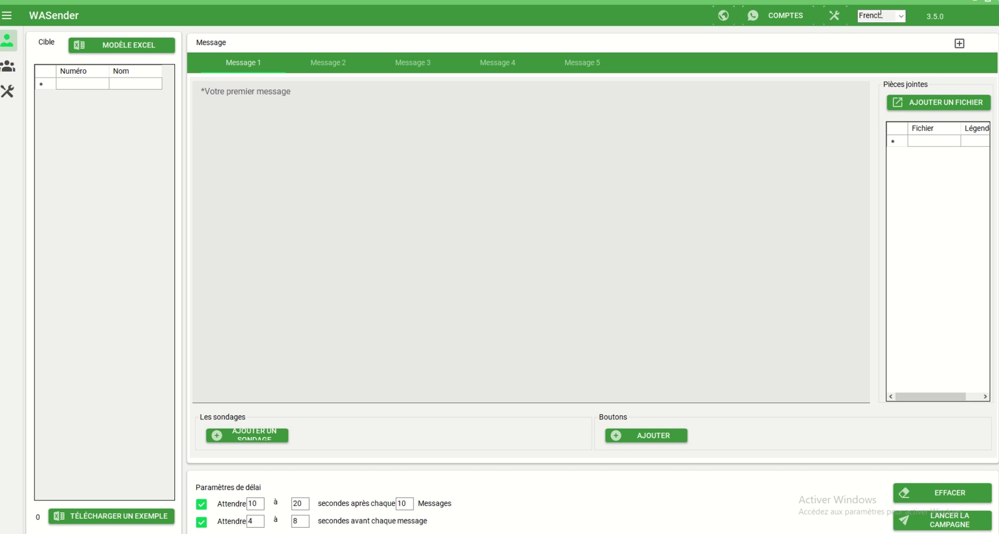
Step: Pick French from the top-bar language list as WASender's interface language
{"action": "left_click", "coordinate": [904, 17]}
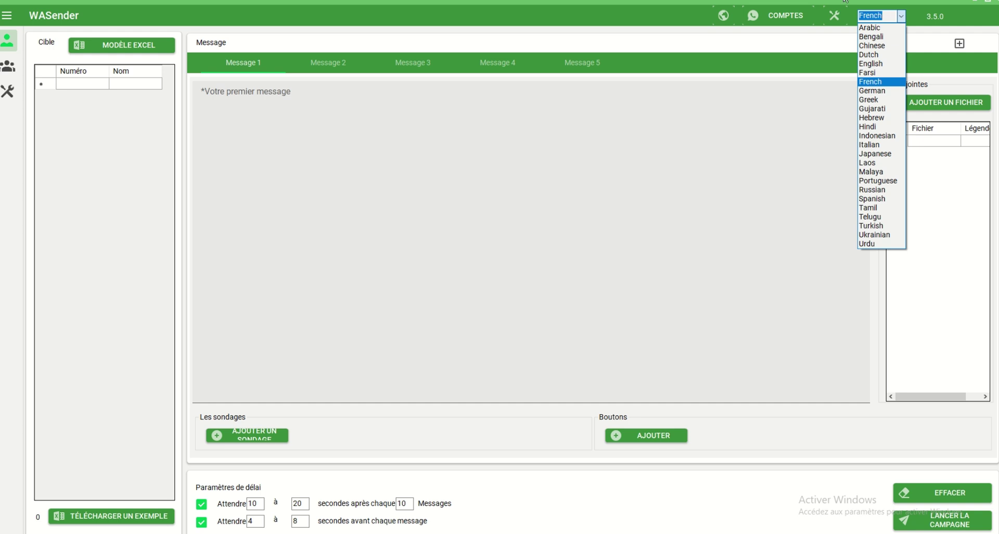
{"action": "left_click", "coordinate": [873, 83]}
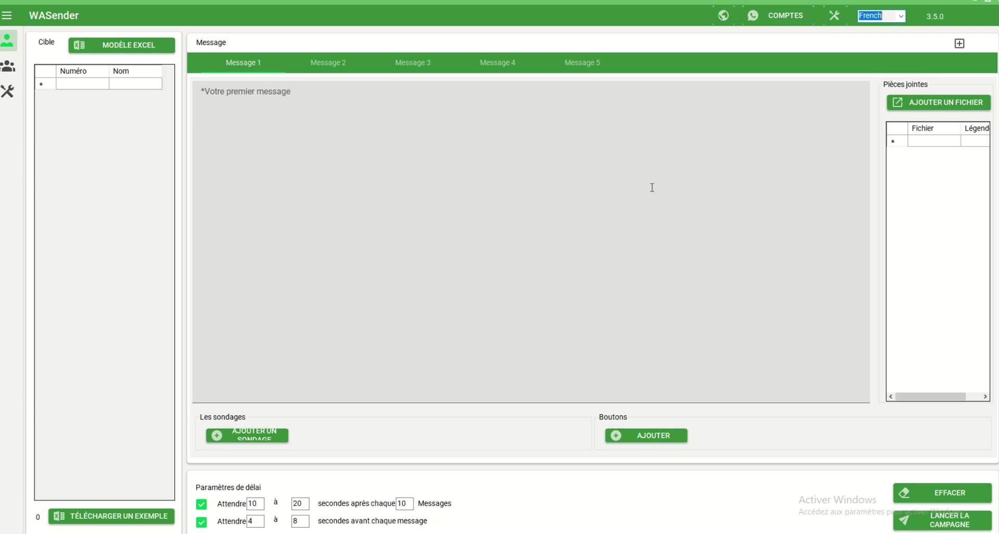
Step: In Réglages généraux, check for an internal update and update the Chrome driver
{"action": "left_click", "coordinate": [835, 15]}
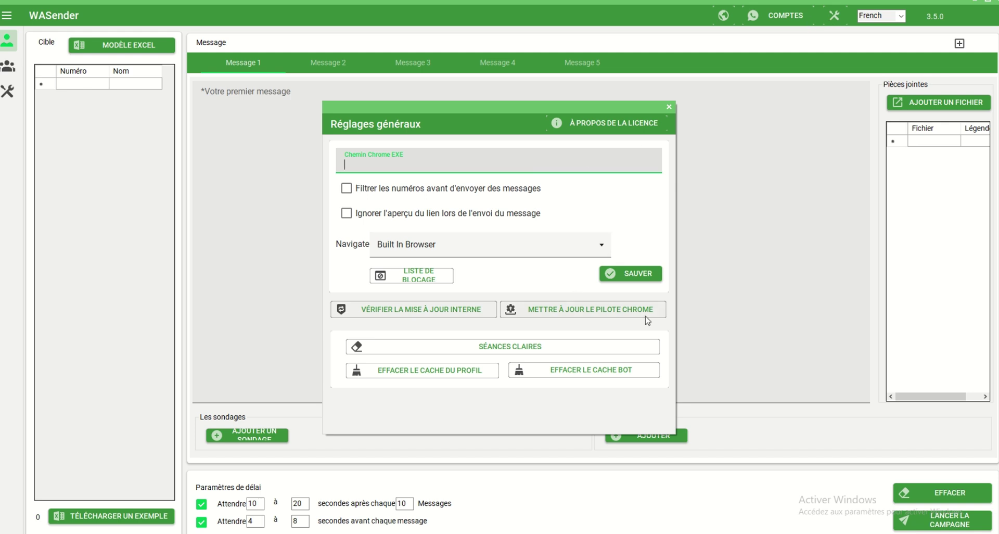
{"action": "left_click", "coordinate": [415, 310]}
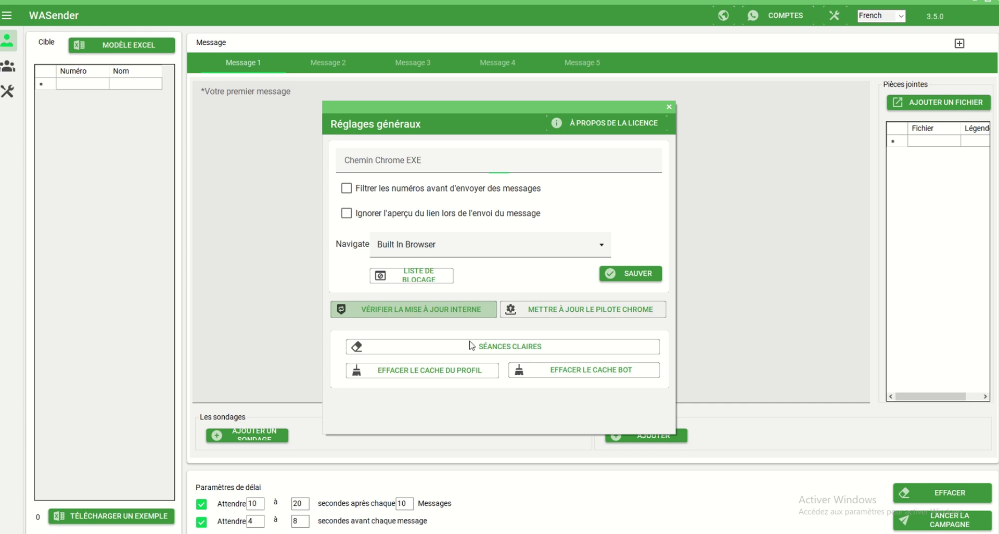
{"action": "left_click", "coordinate": [592, 318]}
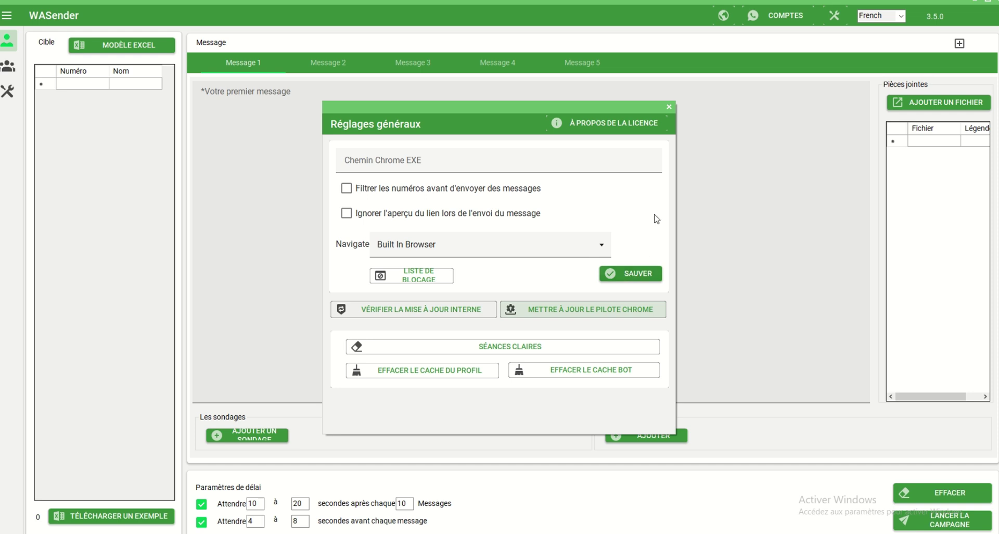
{"action": "left_click", "coordinate": [669, 107]}
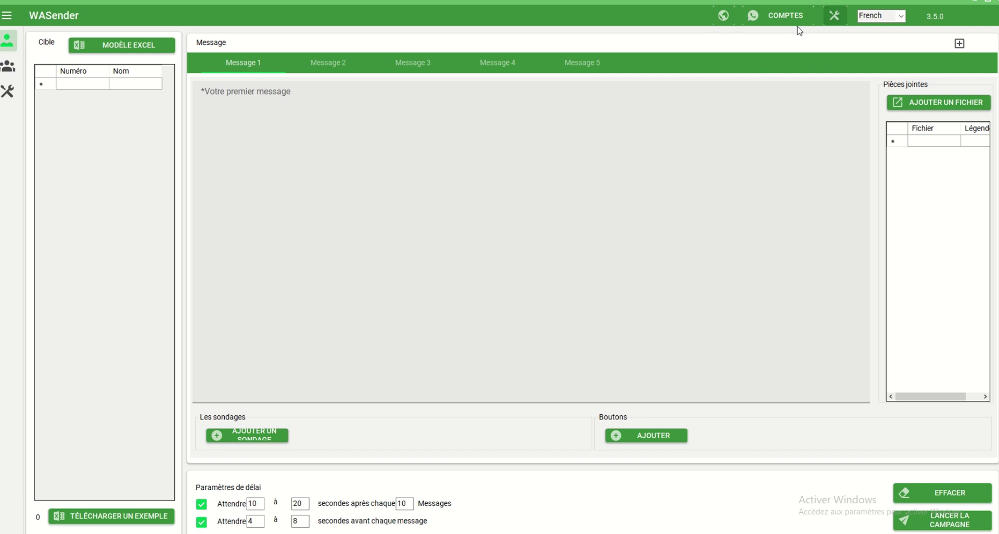
Step: Add a new account named CB in Comptes and load its WhatsApp session
{"action": "left_click", "coordinate": [781, 15]}
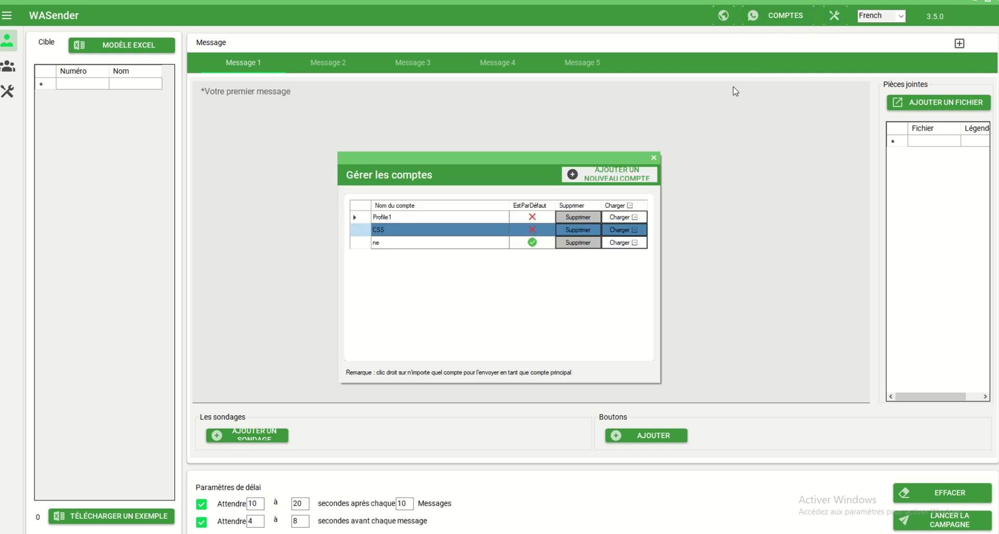
{"action": "left_click", "coordinate": [624, 177]}
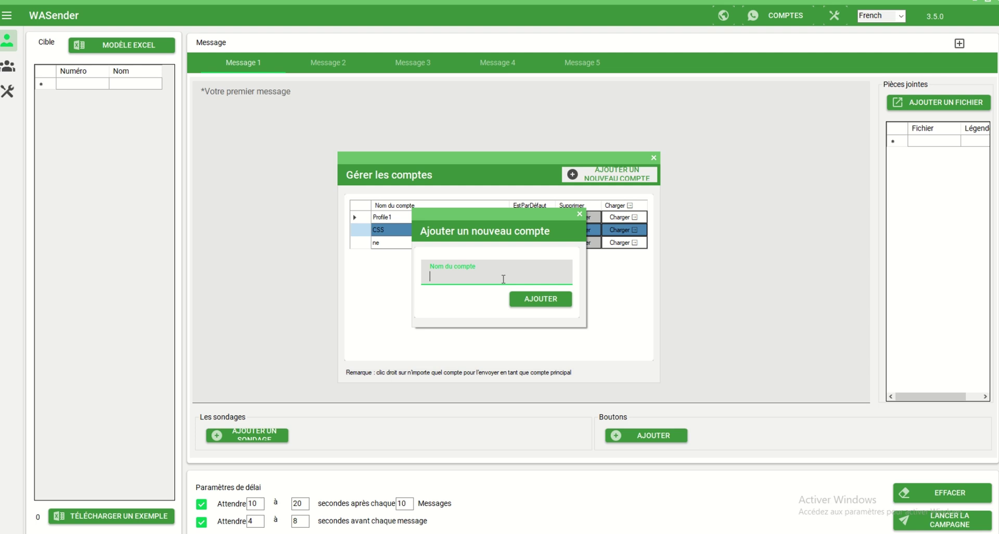
{"action": "type", "text": "cp"}
{"action": "key", "text": "BackSpace"}
{"action": "type", "text": "nb"}
{"action": "key", "text": "BackSpace"}
{"action": "key", "text": "BackSpace"}
{"action": "key", "text": "BackSpace"}
{"action": "type", "text": "CB"}
{"action": "left_click", "coordinate": [550, 308]}
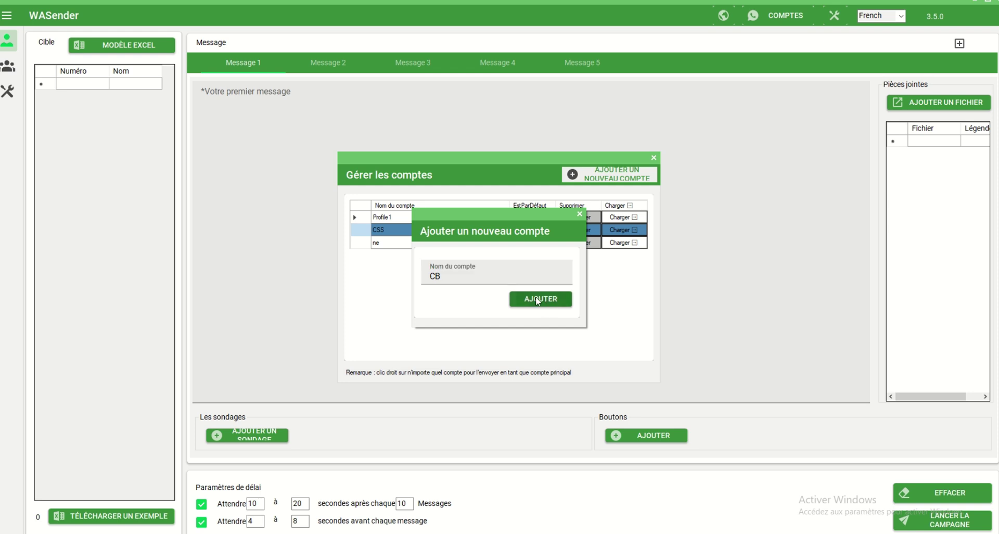
{"action": "left_click", "coordinate": [539, 300]}
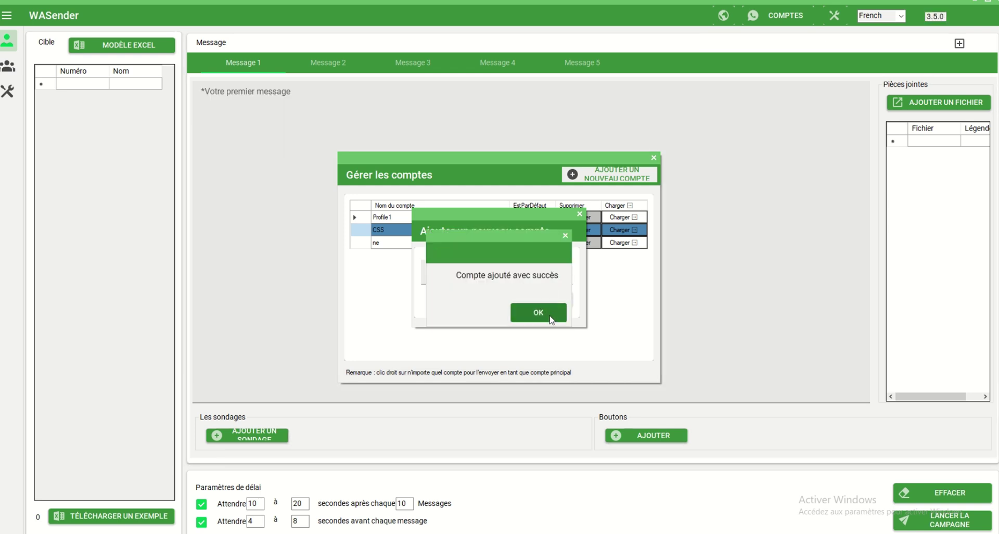
{"action": "left_click", "coordinate": [547, 320]}
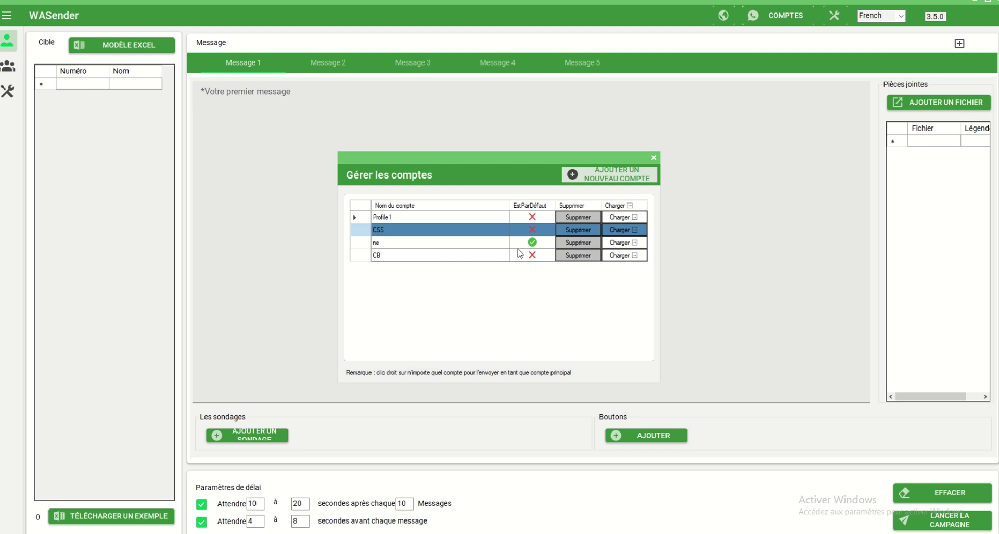
{"action": "left_click", "coordinate": [628, 259]}
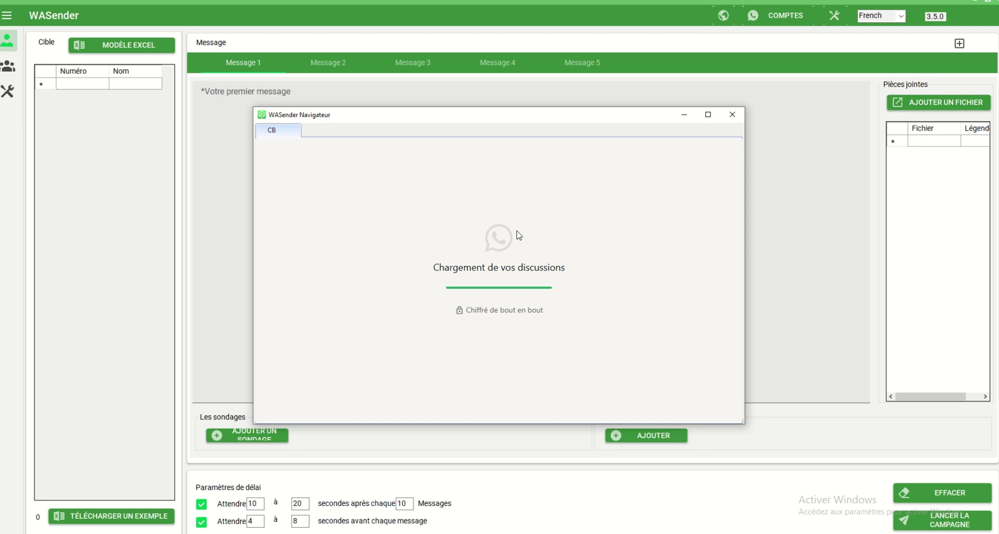
{"action": "mouse_move", "coordinate": [350, 1]}
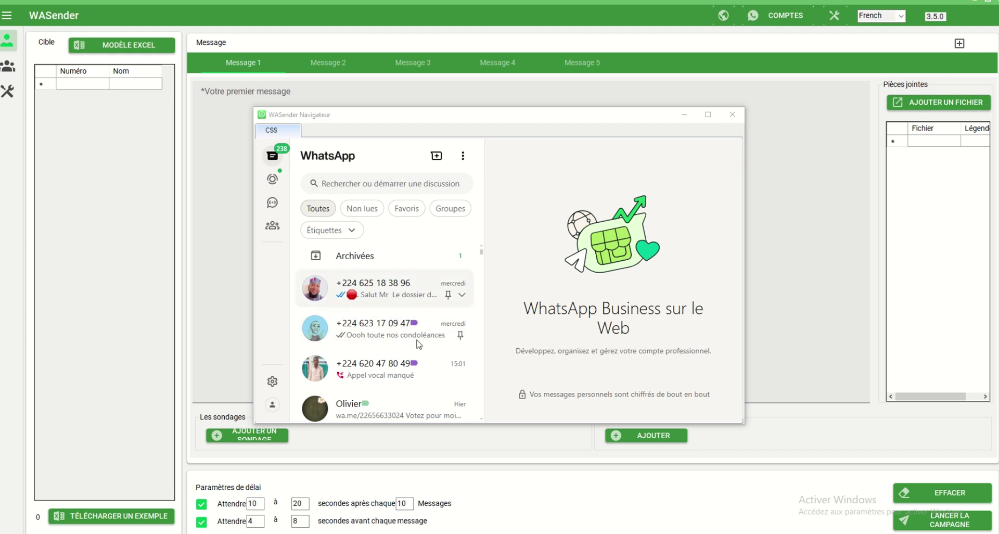
{"action": "scroll", "coordinate": [396, 320], "scroll_direction": "down", "scroll_amount": 3}
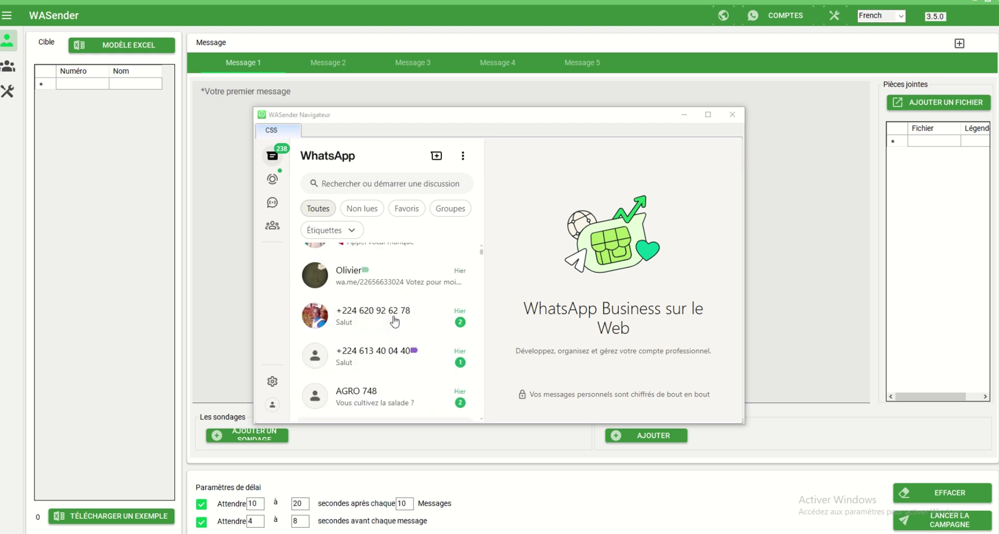
{"action": "scroll", "coordinate": [396, 322], "scroll_direction": "up", "scroll_amount": 1}
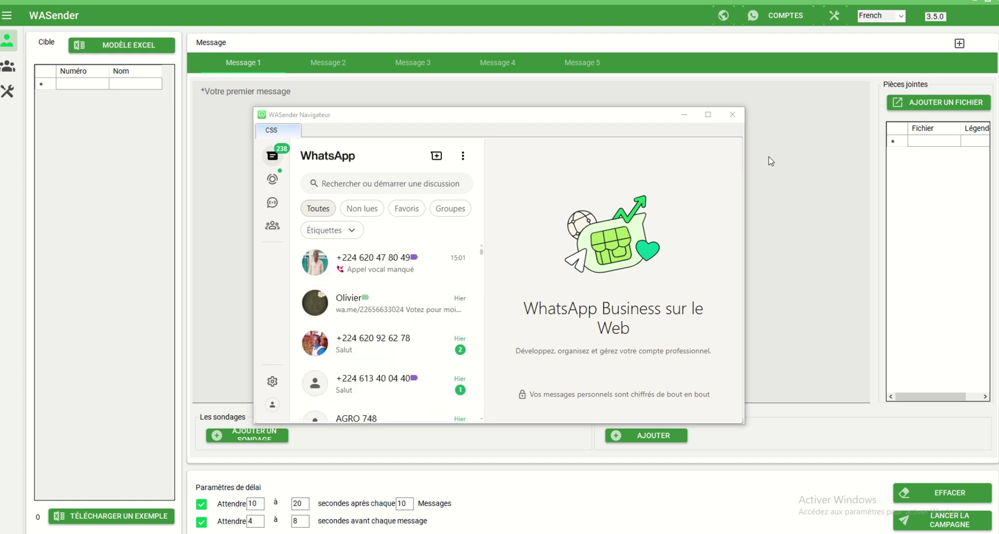
Step: Close the WhatsApp window, set CSS as principal account, and close Gérer les comptes
{"action": "left_click", "coordinate": [732, 116]}
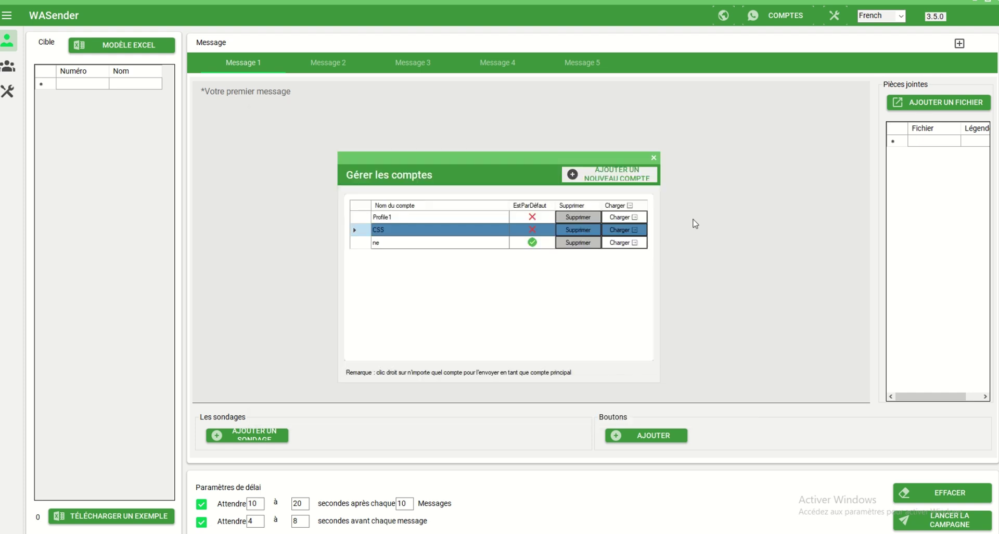
{"action": "right_click", "coordinate": [458, 233]}
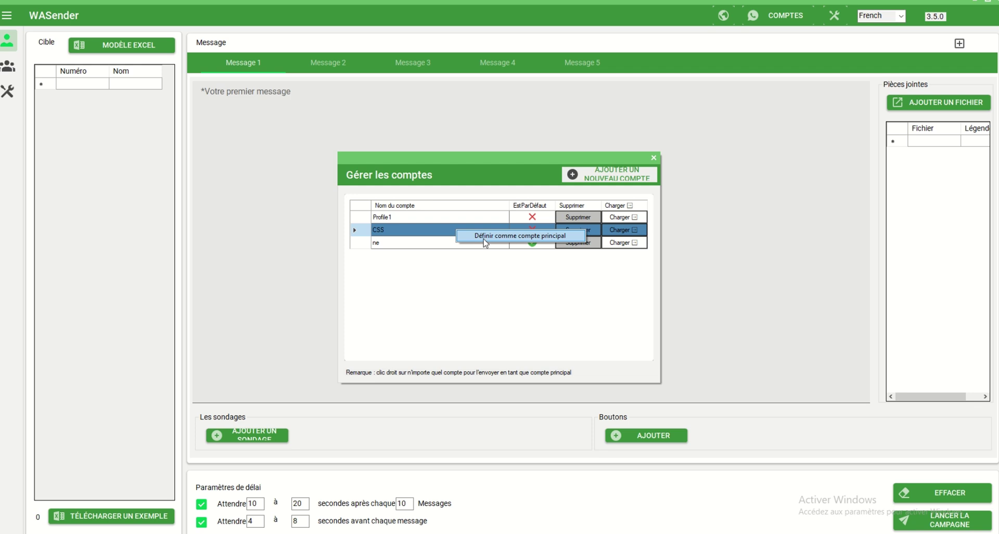
{"action": "left_click", "coordinate": [419, 234]}
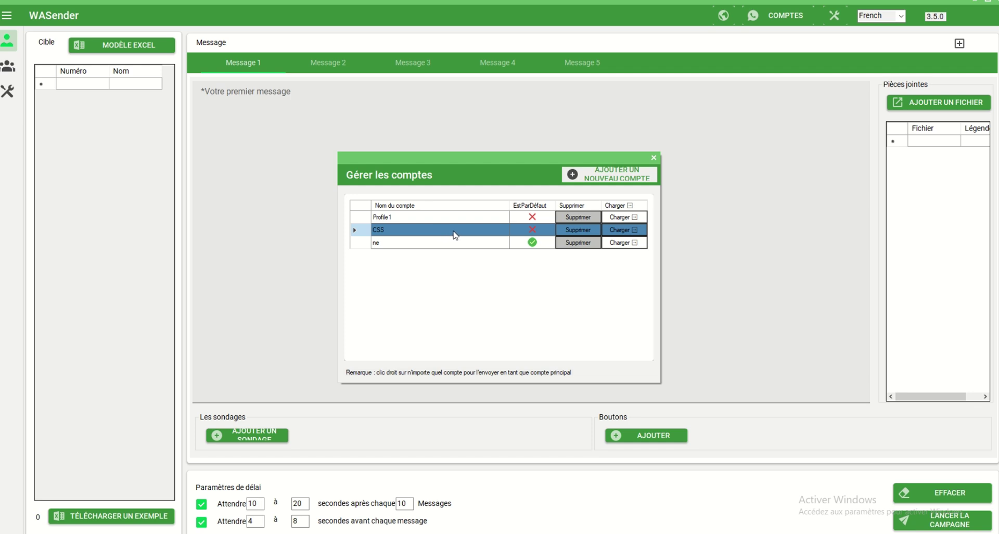
{"action": "right_click", "coordinate": [448, 237]}
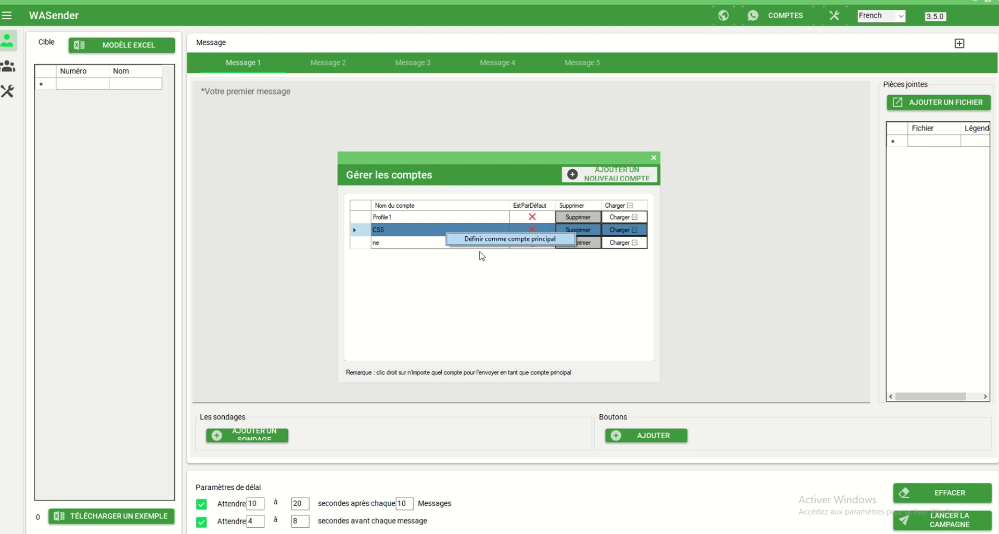
{"action": "left_click", "coordinate": [504, 241]}
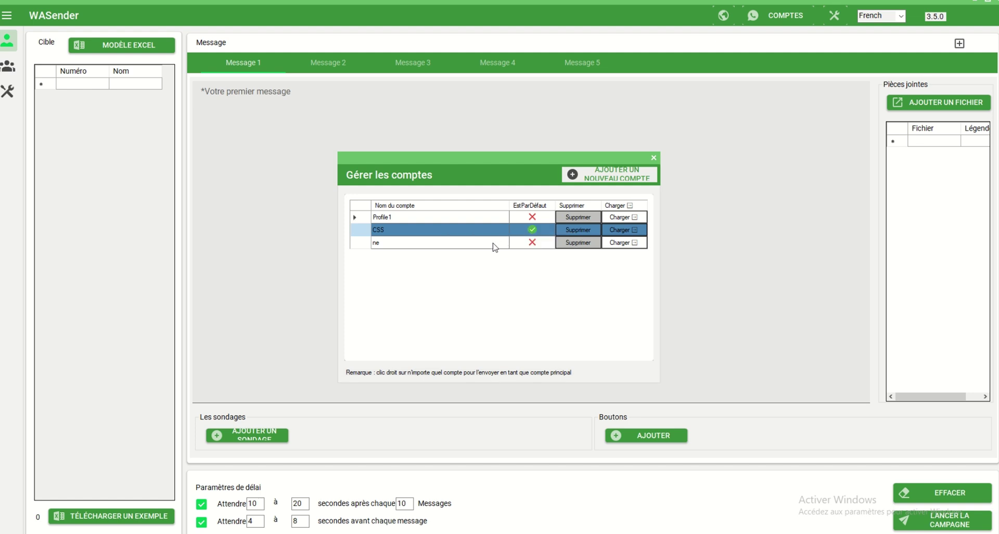
{"action": "right_click", "coordinate": [489, 228]}
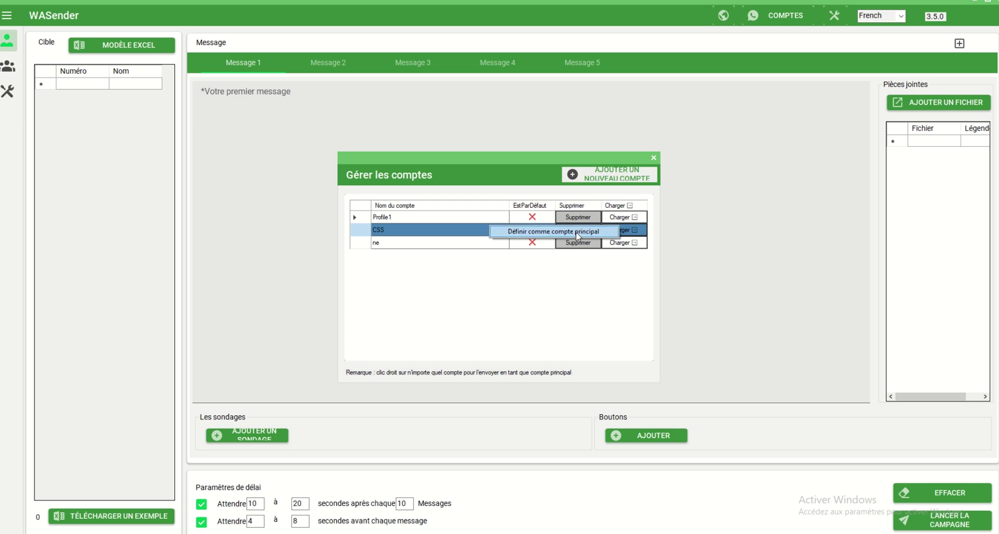
{"action": "left_click", "coordinate": [553, 232]}
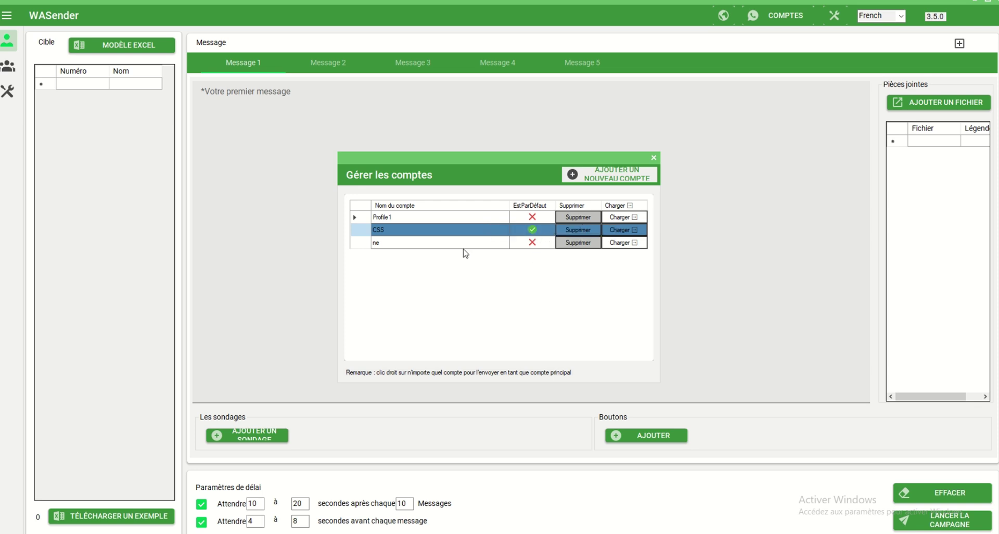
{"action": "left_click", "coordinate": [654, 157]}
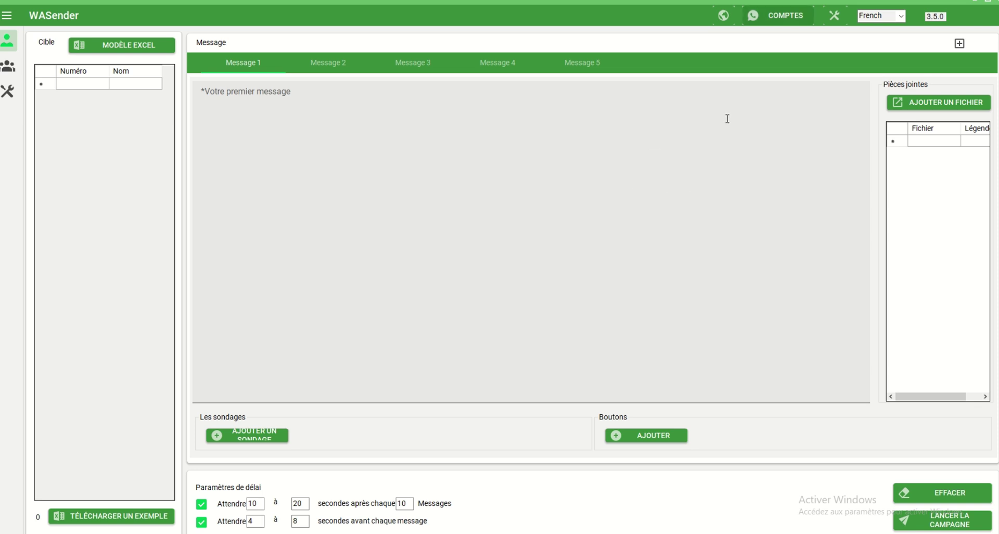
Step: Reopen the account manager, cancel adding an account, and make Profile1 principal
{"action": "left_click", "coordinate": [784, 23]}
{"action": "left_click", "coordinate": [623, 173]}
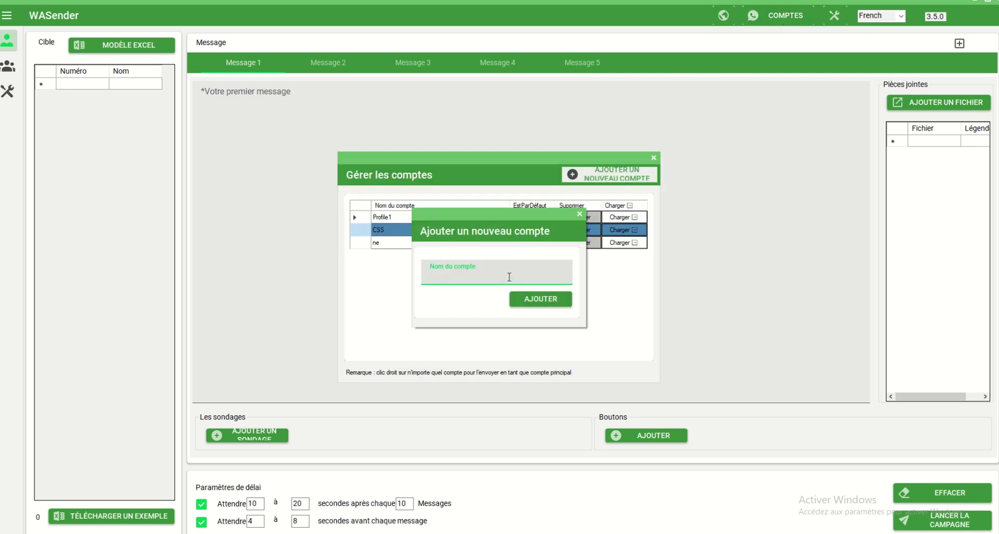
{"action": "left_click", "coordinate": [580, 213]}
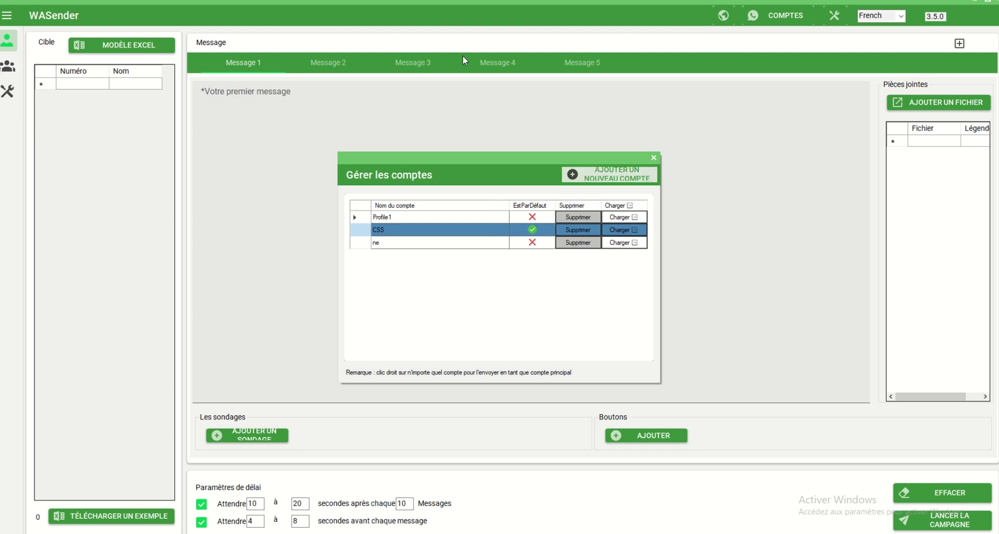
{"action": "left_click", "coordinate": [417, 217]}
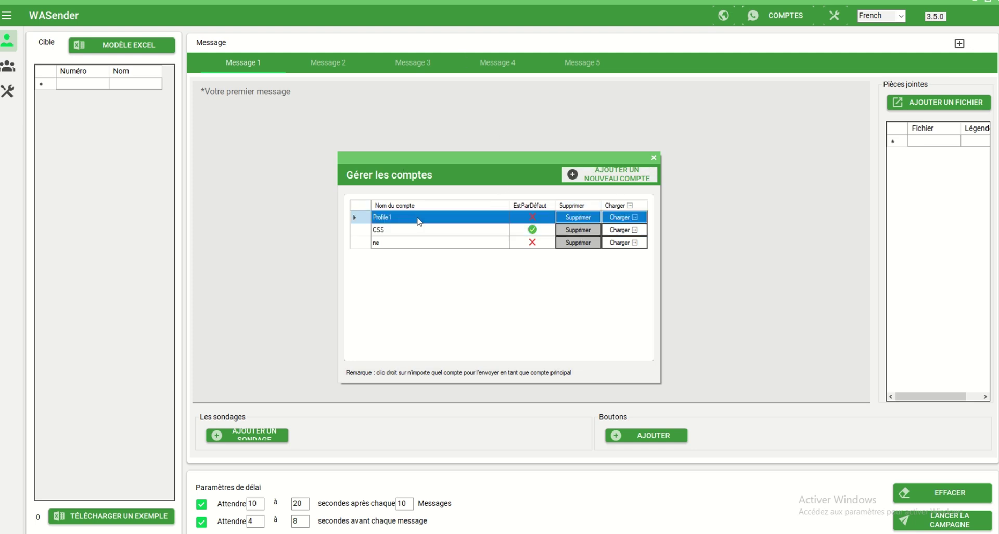
{"action": "right_click", "coordinate": [429, 219]}
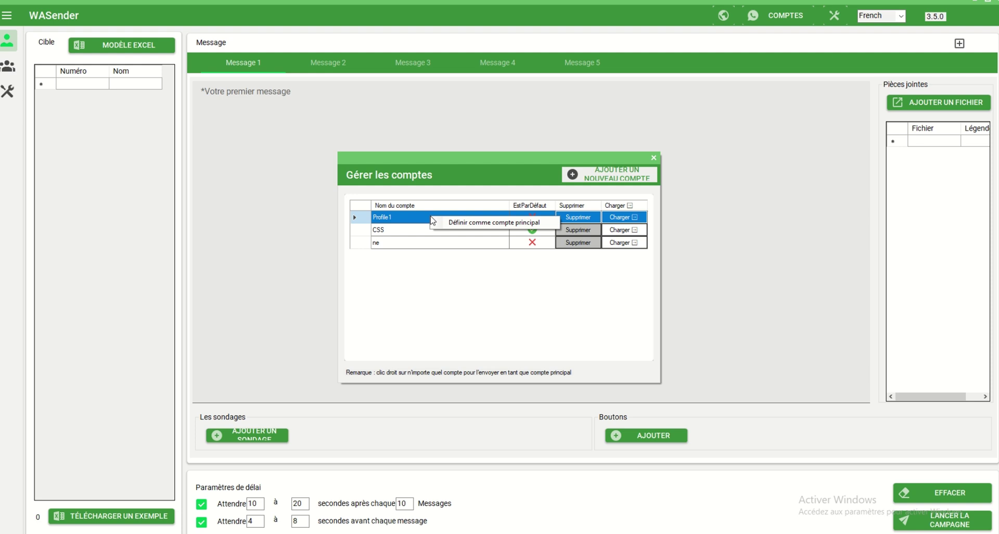
{"action": "left_click", "coordinate": [488, 226]}
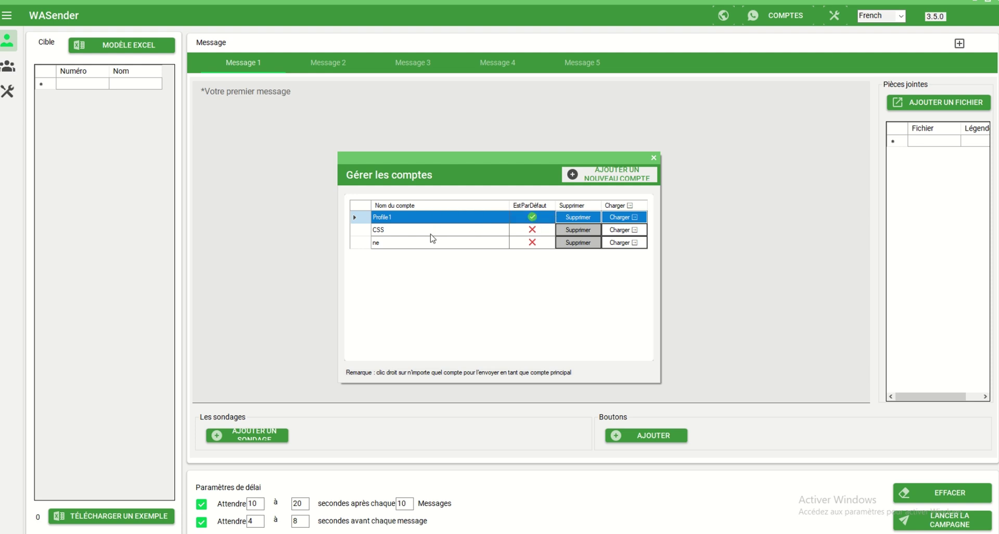
Step: Set CSS back as the principal account and close the account manager
{"action": "left_click", "coordinate": [464, 232]}
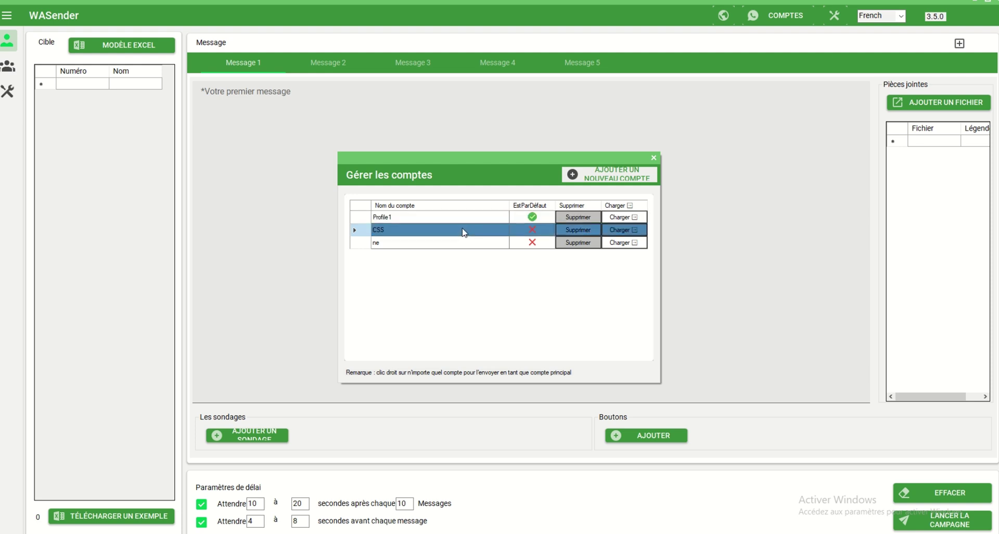
{"action": "right_click", "coordinate": [464, 232]}
{"action": "left_click", "coordinate": [489, 236]}
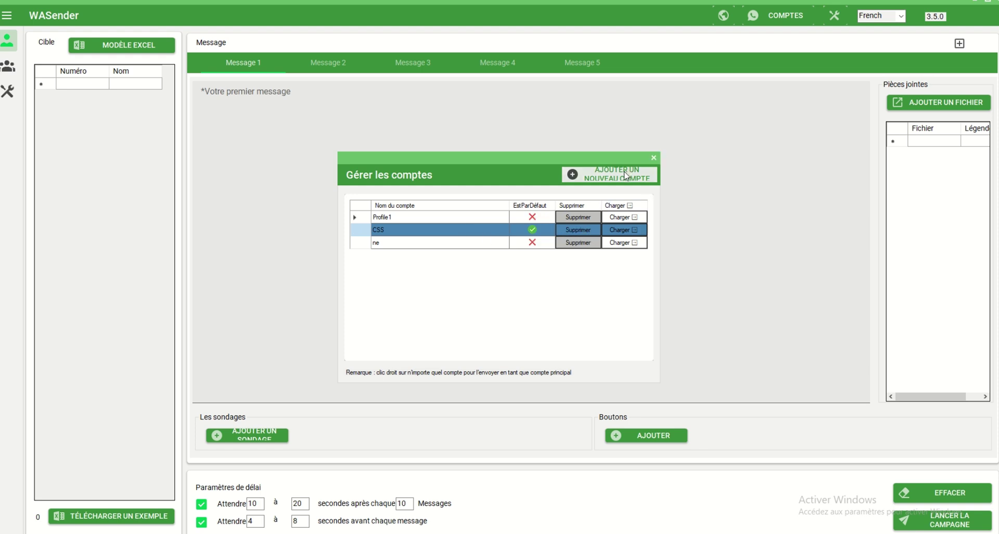
{"action": "left_click", "coordinate": [654, 158]}
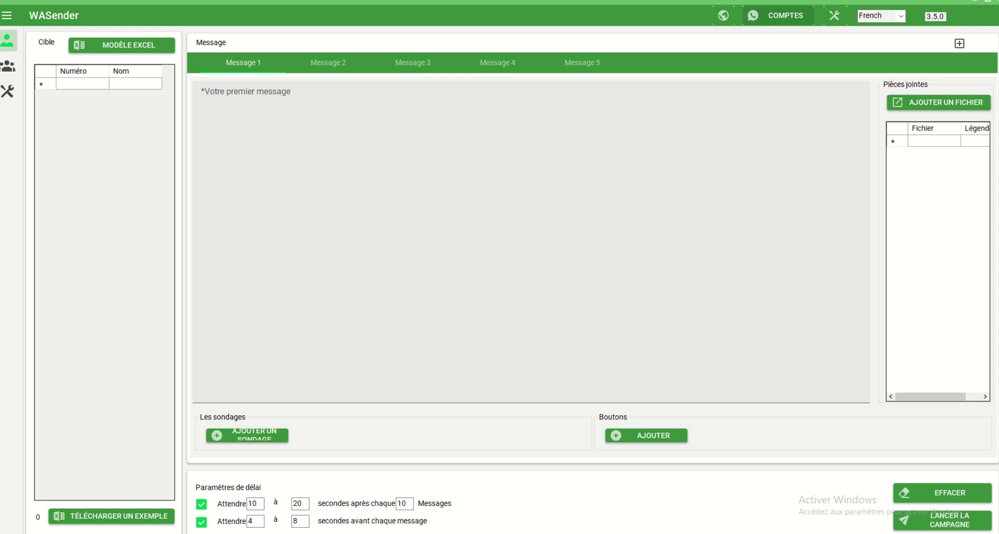
Step: Open the tools grid from the crossed-tools icon in the left sidebar
{"action": "mouse_move", "coordinate": [442, 533]}
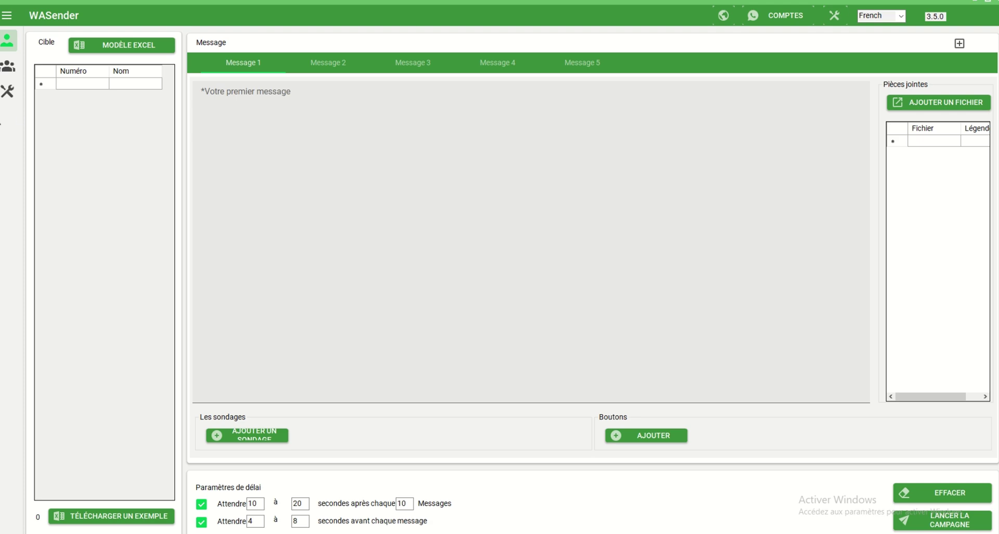
{"action": "left_click", "coordinate": [8, 92]}
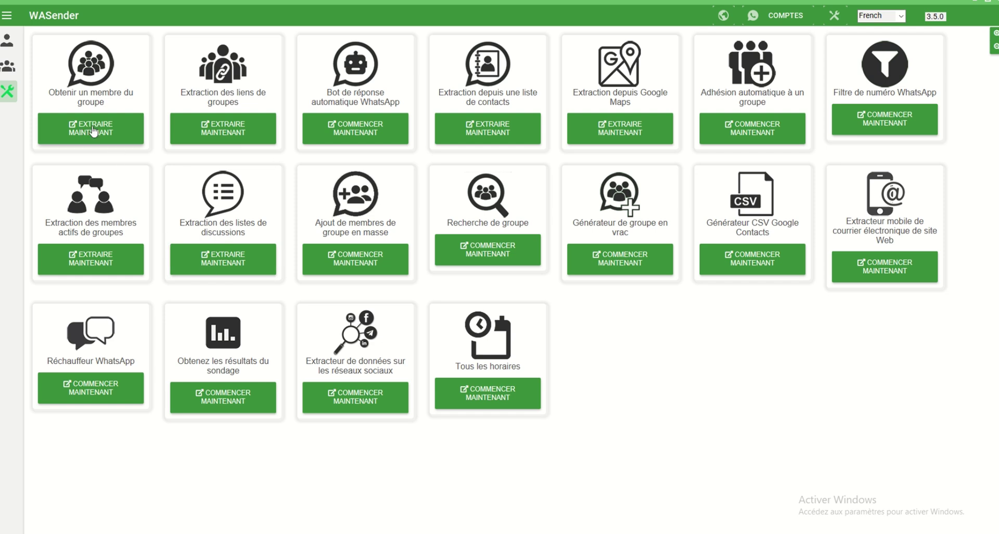
Step: Open 'Obtenir un membre du groupe', launch WhatsApp, and fetch the account's groups
{"action": "left_click", "coordinate": [94, 132]}
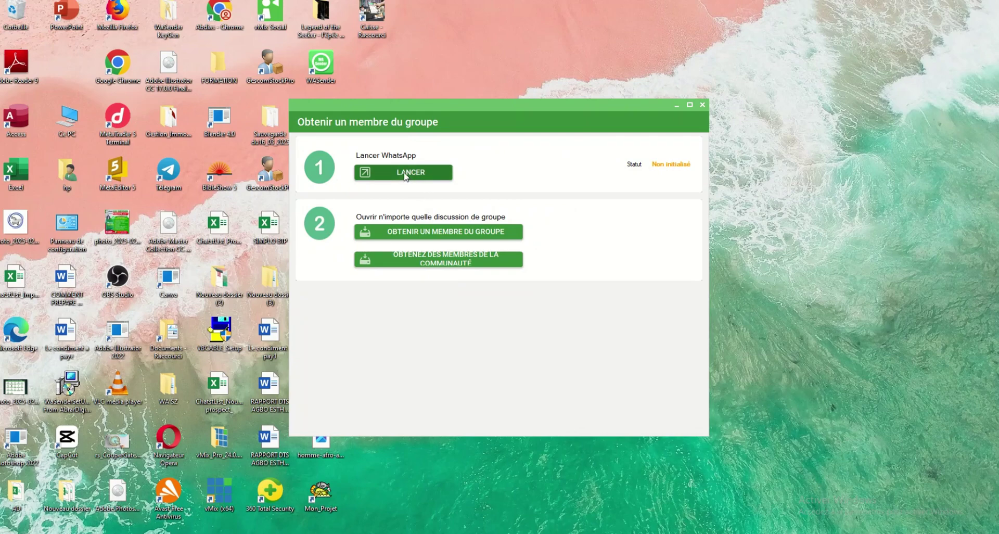
{"action": "left_click", "coordinate": [405, 176]}
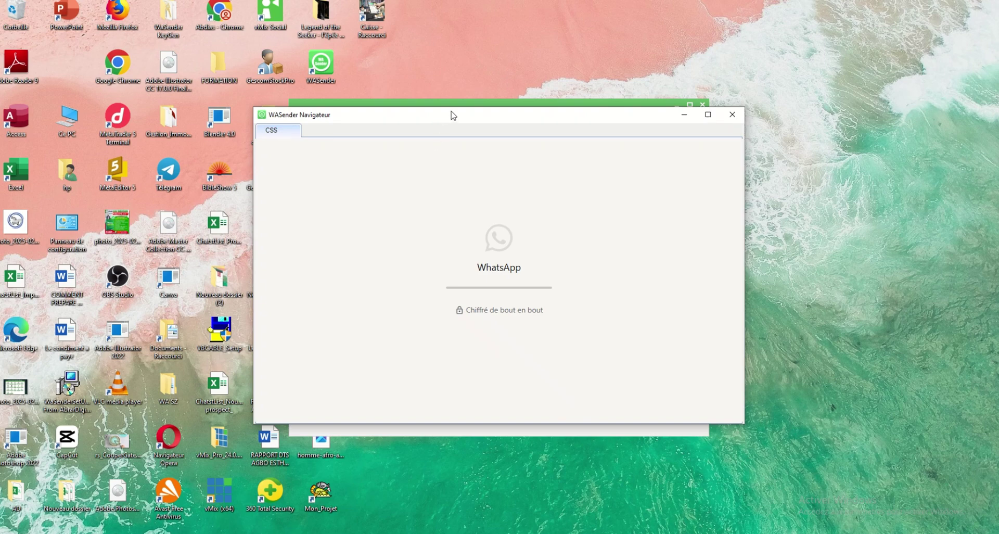
{"action": "left_click_drag", "start_coordinate": [439, 119], "coordinate": [267, 107]}
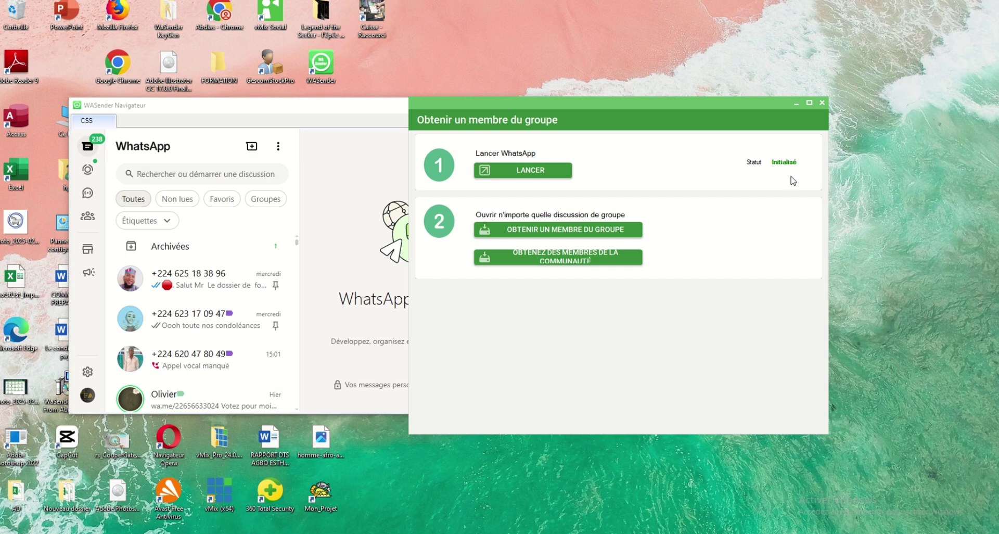
{"action": "left_click", "coordinate": [584, 236]}
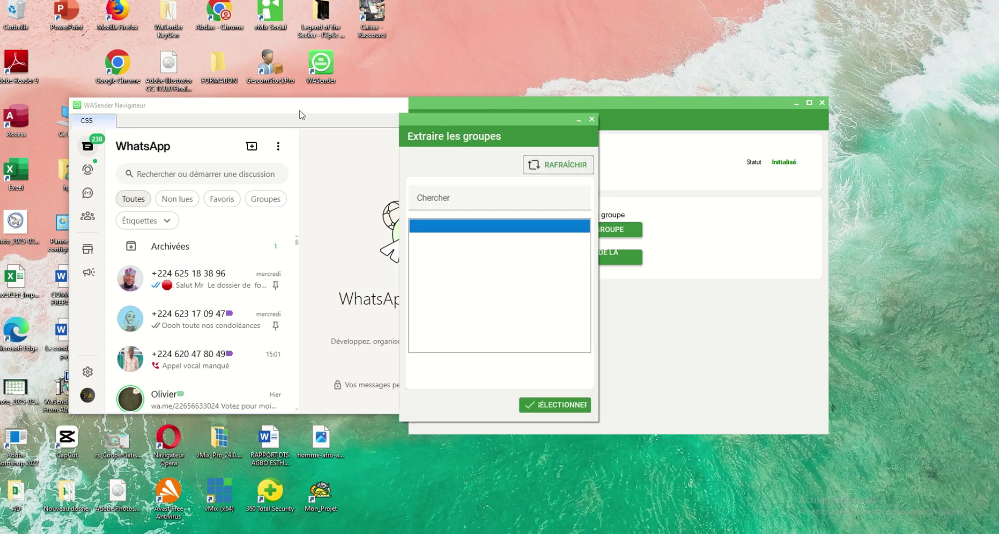
Step: Select the Dossier and ACCOMPAGNEMENT GRATUITE groups and confirm with SÉLECTIONNER
{"action": "left_click_drag", "start_coordinate": [301, 112], "coordinate": [78, 100]}
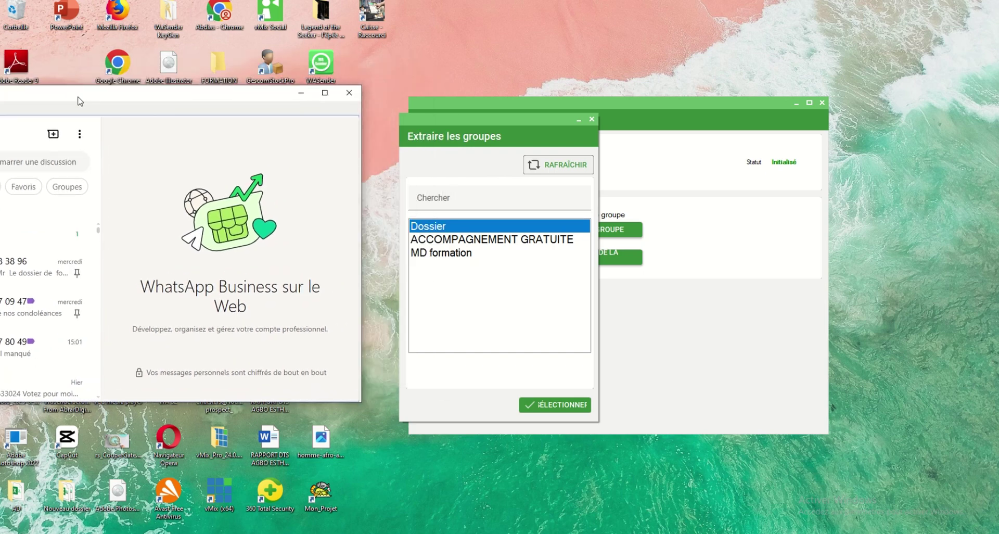
{"action": "left_click", "coordinate": [445, 240]}
{"action": "left_click", "coordinate": [445, 254]}
{"action": "left_click", "coordinate": [444, 241]}
{"action": "left_click", "coordinate": [437, 254]}
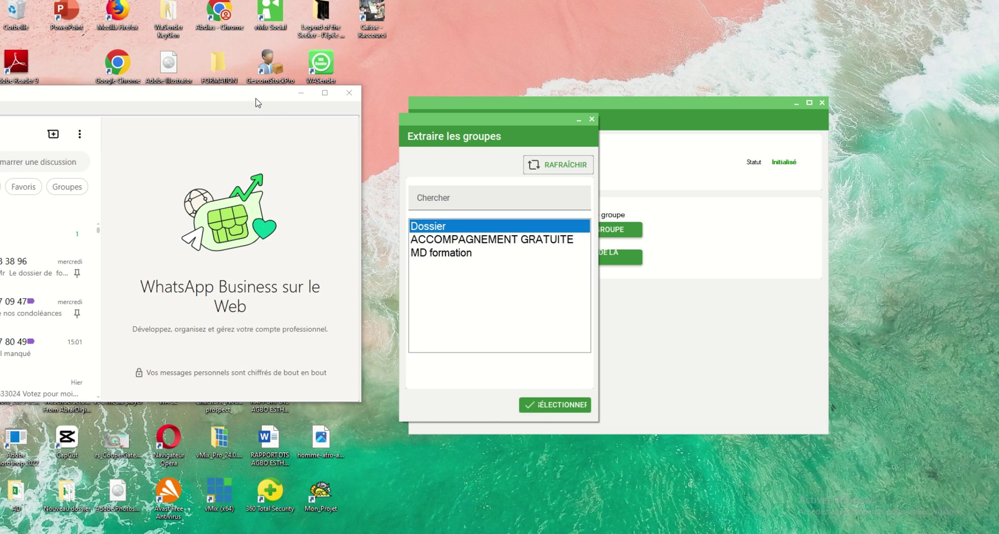
{"action": "left_click_drag", "start_coordinate": [256, 98], "coordinate": [297, 99]}
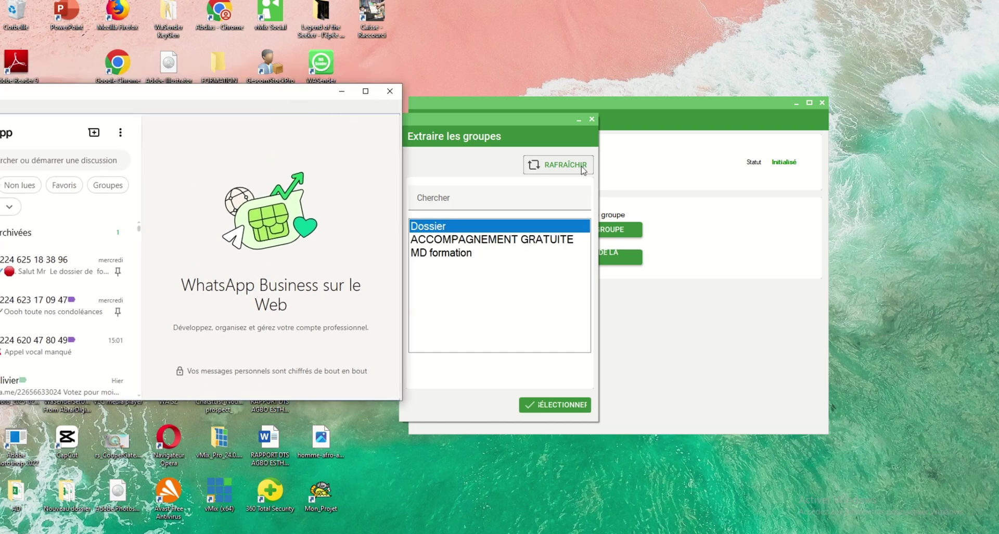
{"action": "left_click", "coordinate": [470, 240], "text": "ctrl"}
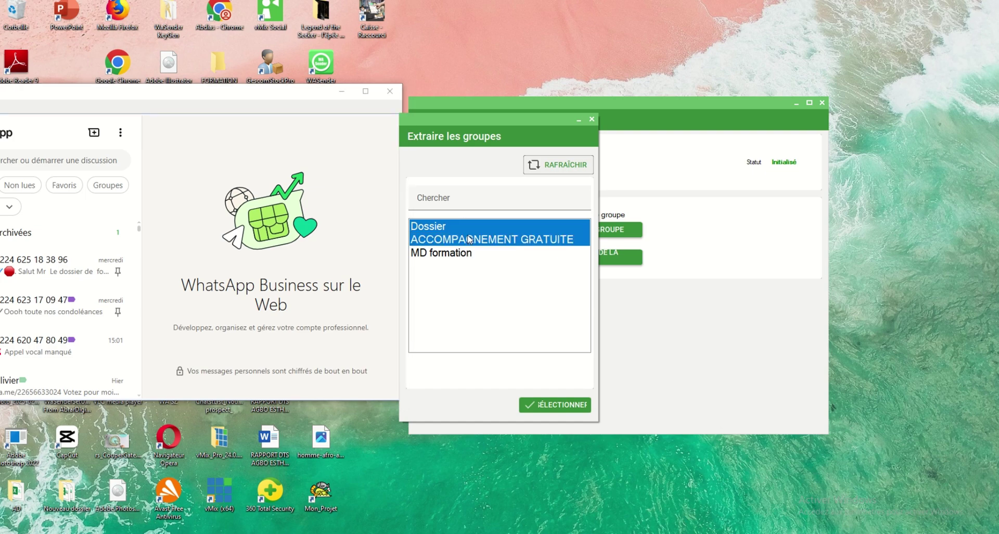
{"action": "left_click", "coordinate": [556, 406]}
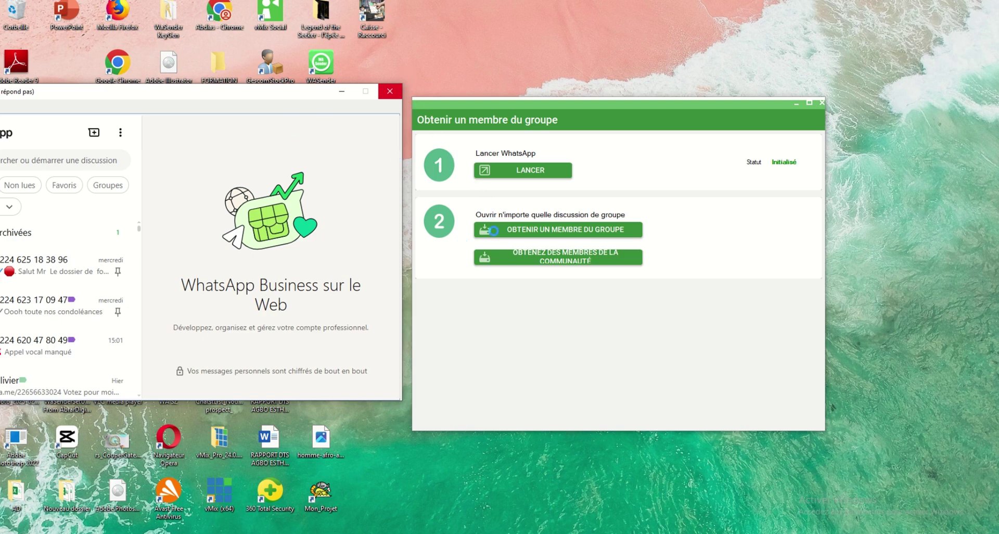
Step: Extract the members to Multiple_Group_Members CGP.xlsx and close the WASender Navigateur window
{"action": "left_click", "coordinate": [487, 231]}
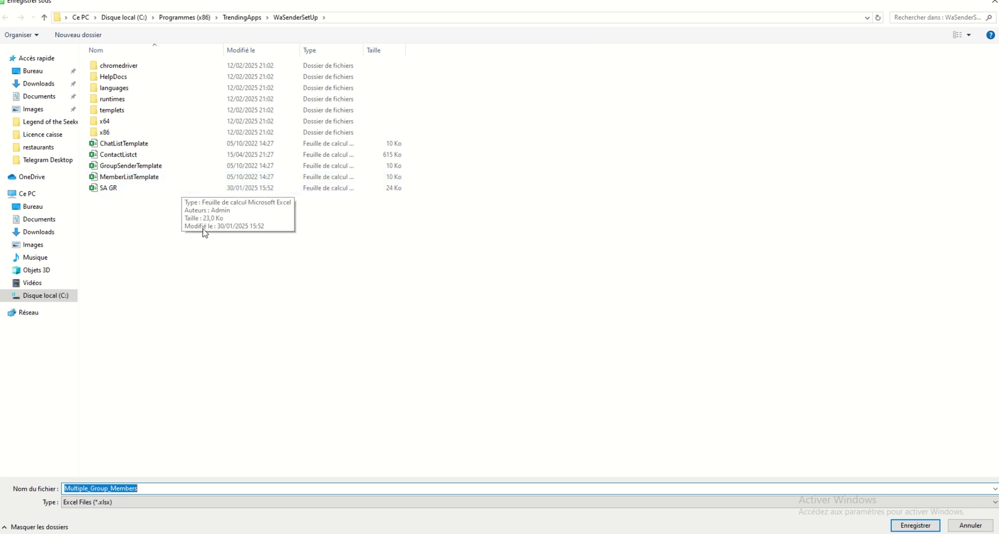
{"action": "left_click", "coordinate": [152, 492]}
{"action": "type", "text": "CG"}
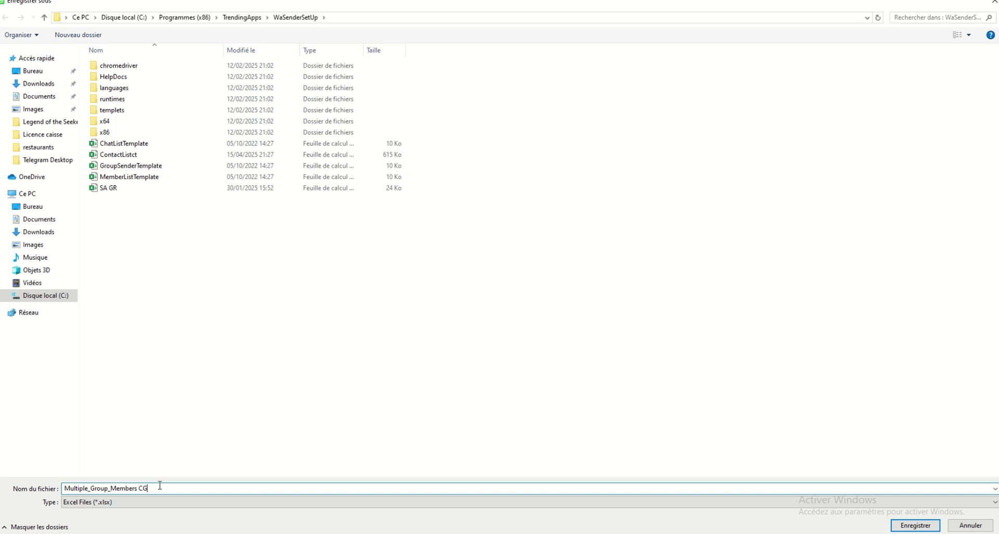
{"action": "type", "text": "P"}
{"action": "key", "text": "Return"}
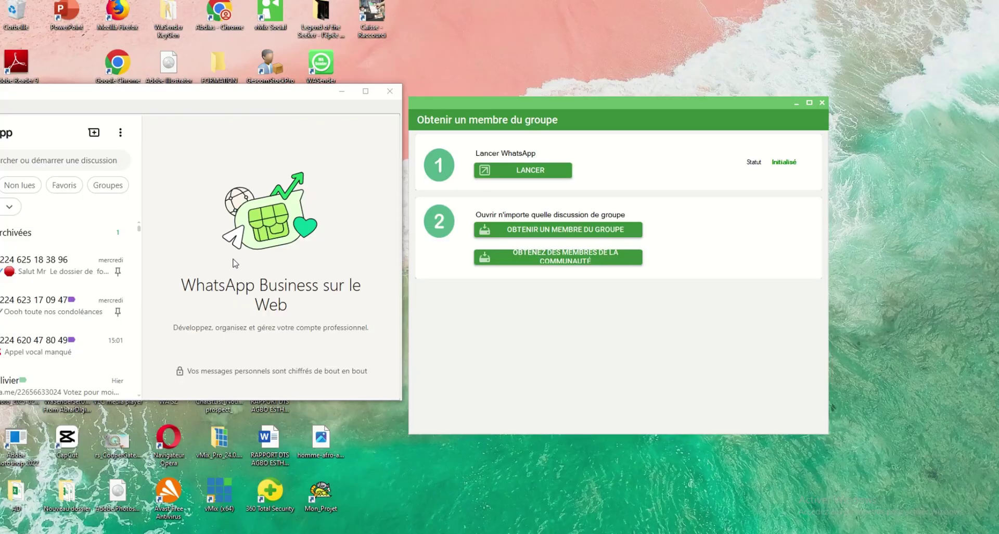
{"action": "left_click_drag", "start_coordinate": [206, 98], "coordinate": [312, 167]}
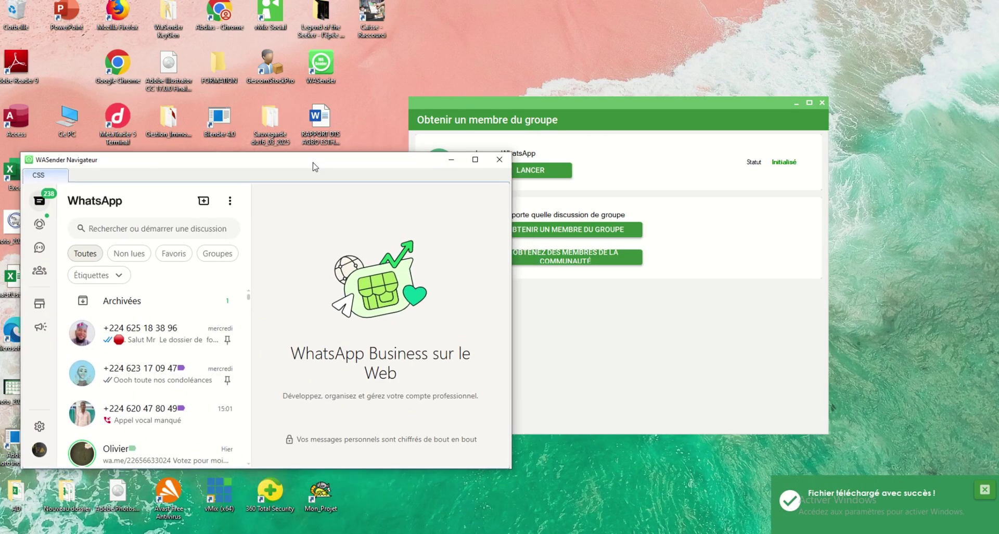
{"action": "left_click", "coordinate": [495, 164]}
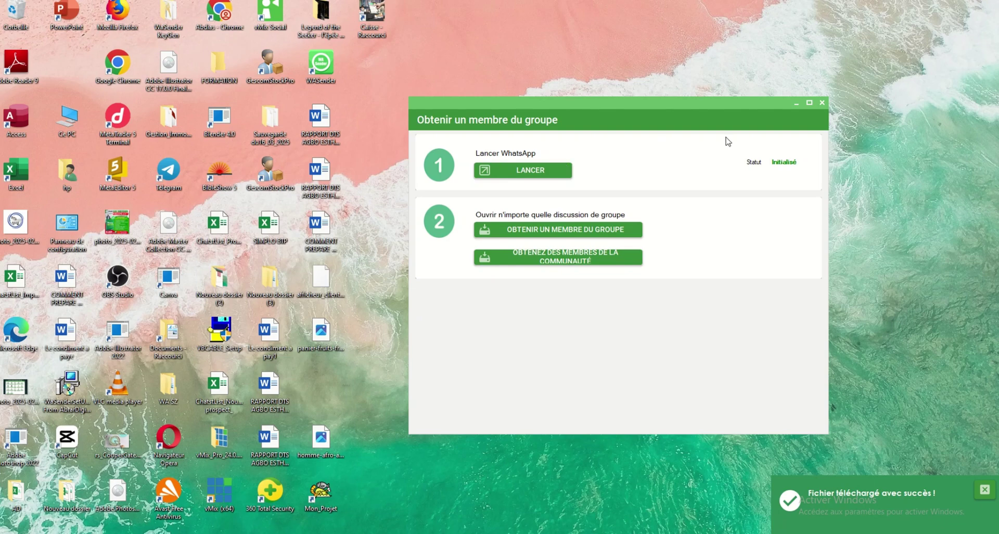
Step: Import Multiple_Group_Members CGP via MODÈLE EXCEL, filling the target list with 31 numbers
{"action": "left_click", "coordinate": [823, 103]}
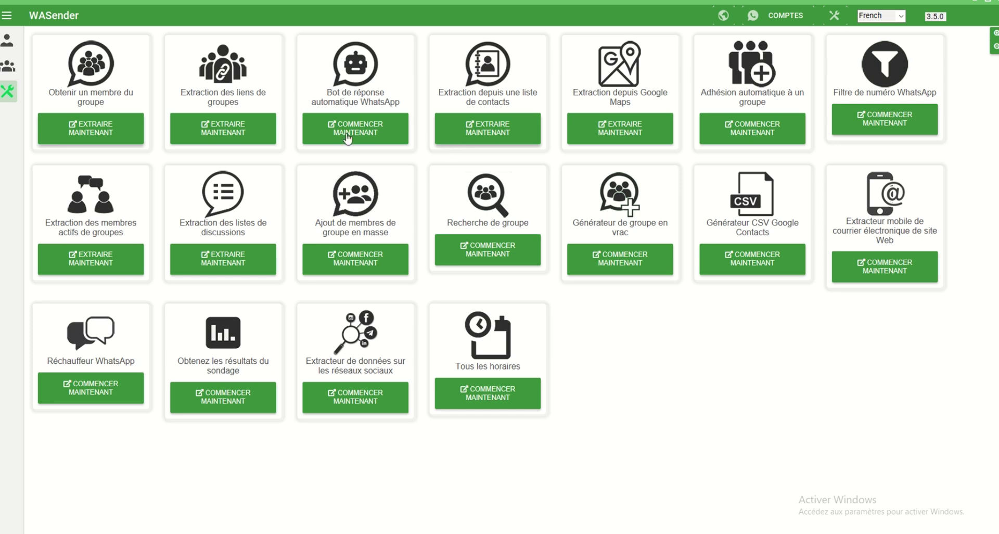
{"action": "left_click", "coordinate": [6, 47]}
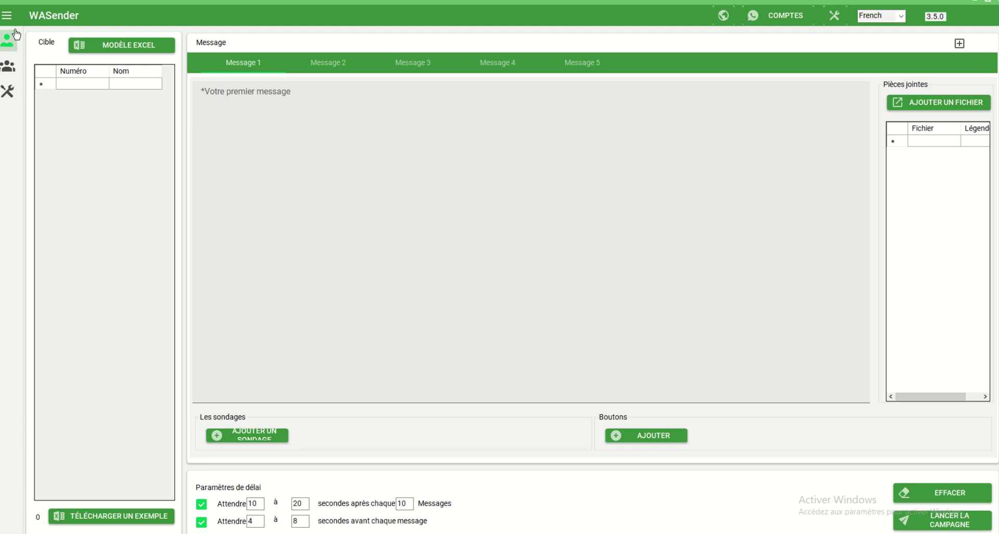
{"action": "left_click", "coordinate": [124, 46]}
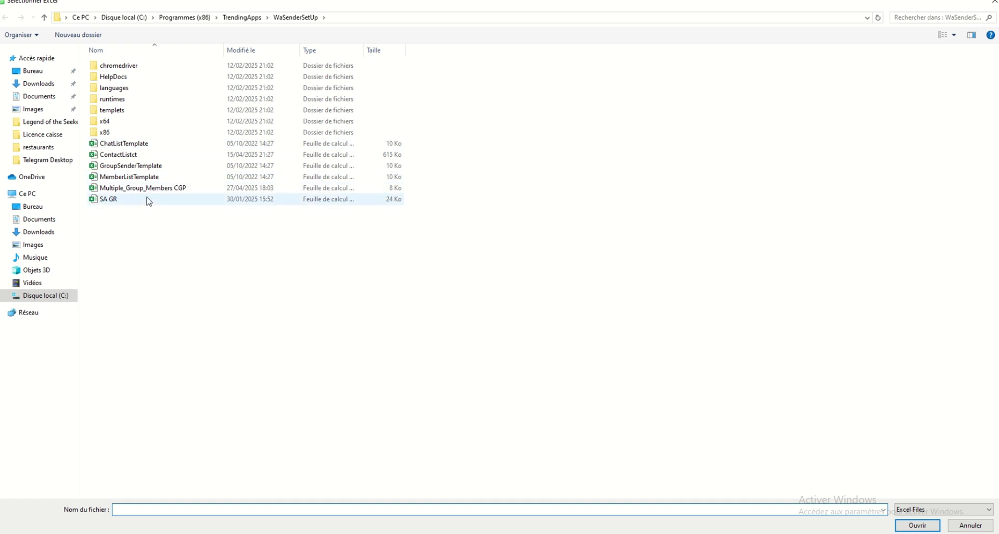
{"action": "left_click", "coordinate": [166, 187]}
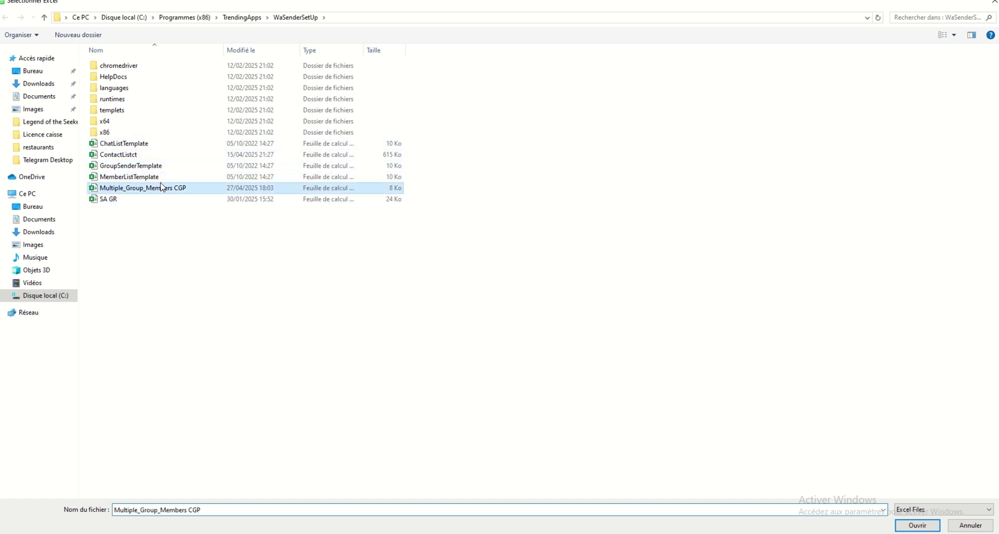
{"action": "left_click", "coordinate": [918, 526]}
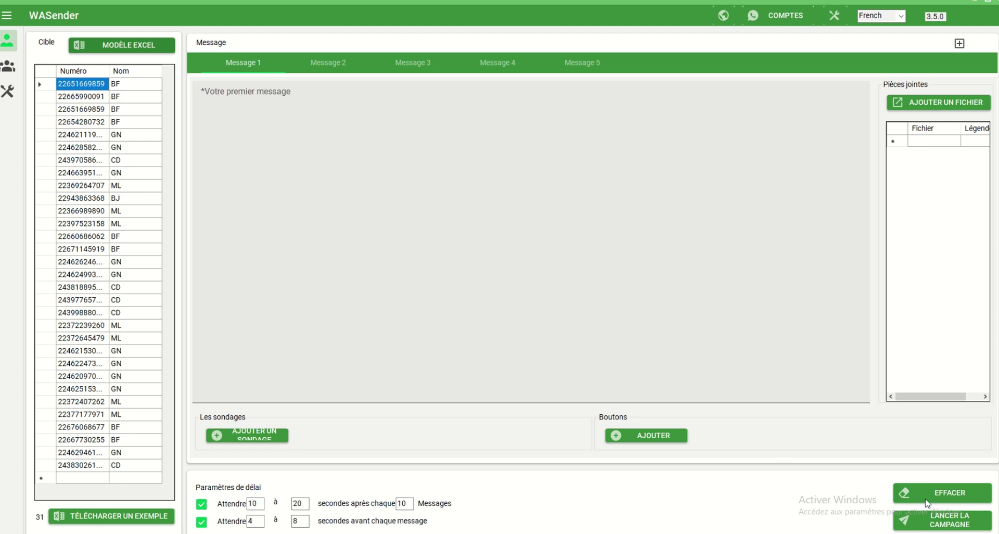
Step: Launch the 'Extraction des liens de groupes' tool with its browser on a Google whatsapp group links search
{"action": "left_click", "coordinate": [9, 93]}
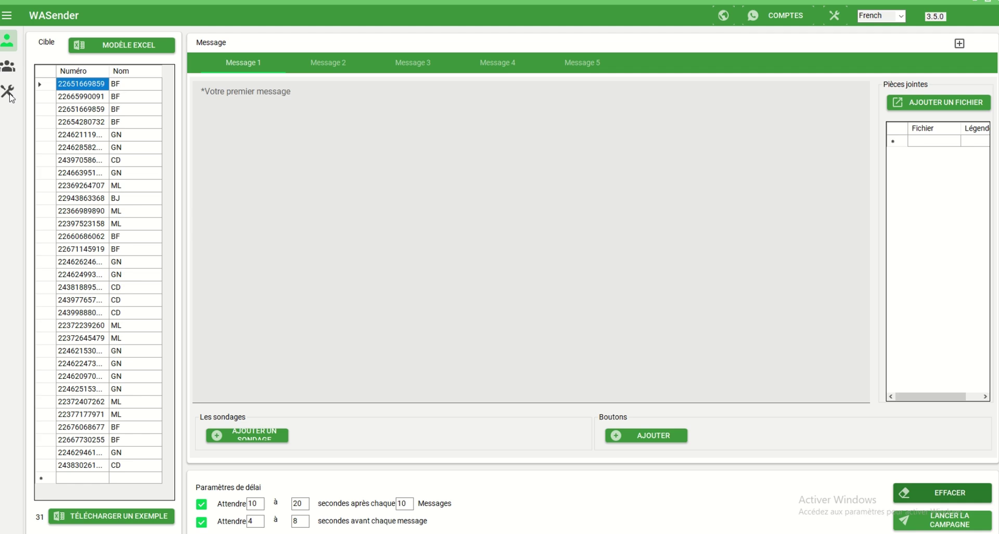
{"action": "left_click", "coordinate": [12, 96]}
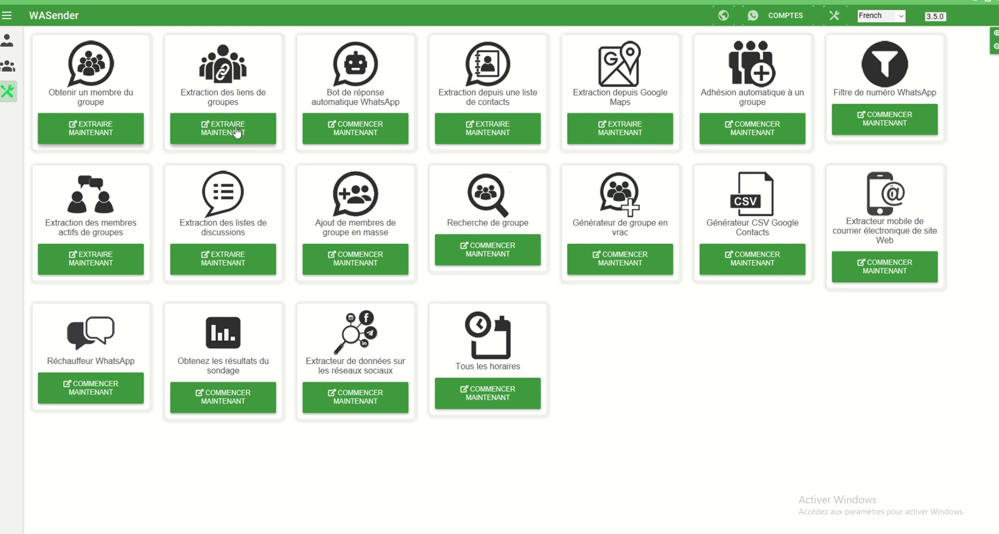
{"action": "left_click", "coordinate": [238, 132]}
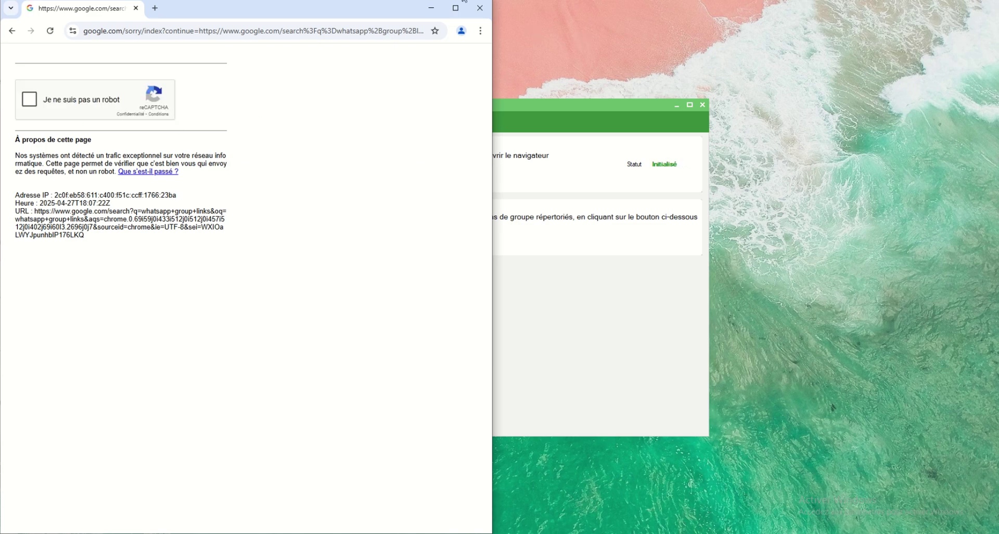
Step: Pass Google's 'Je ne suis pas un robot' check to reach the whatsapp group links results
{"action": "left_click", "coordinate": [430, 9]}
{"action": "left_click", "coordinate": [29, 99]}
{"action": "scroll", "coordinate": [270, 341], "scroll_direction": "down", "scroll_amount": 4}
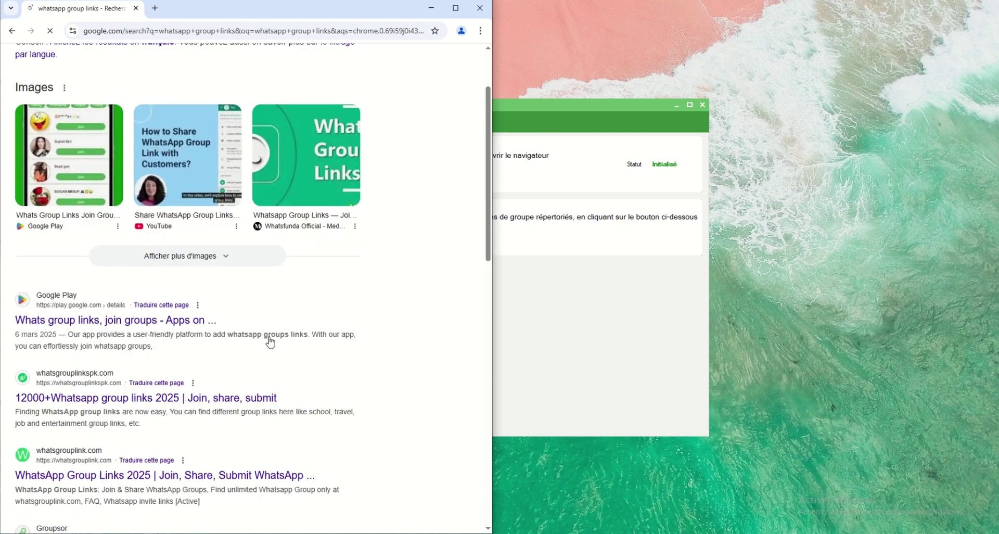
{"action": "scroll", "coordinate": [278, 346], "scroll_direction": "up", "scroll_amount": 4}
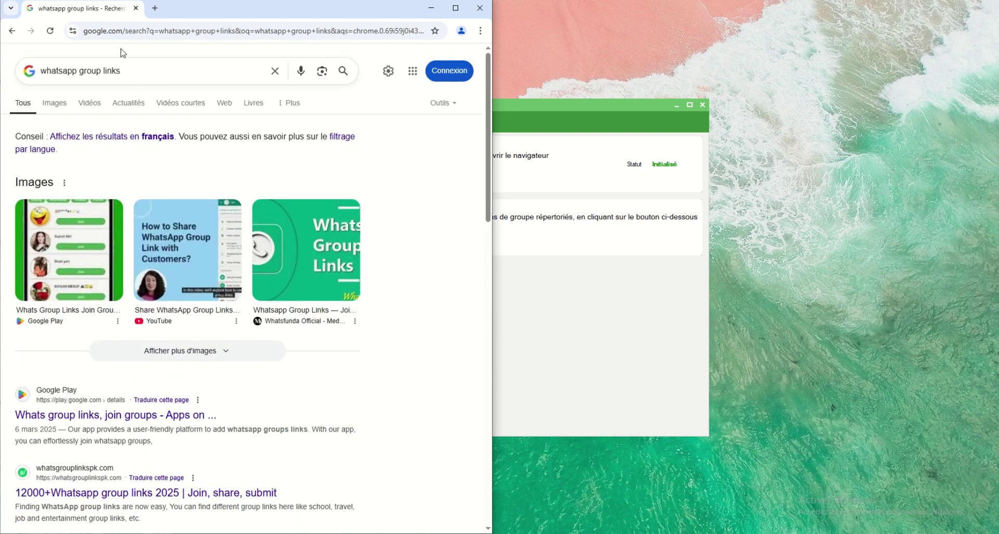
Step: Retry extracting group links, reopening the extraction browser between attempts
{"action": "left_click", "coordinate": [430, 10]}
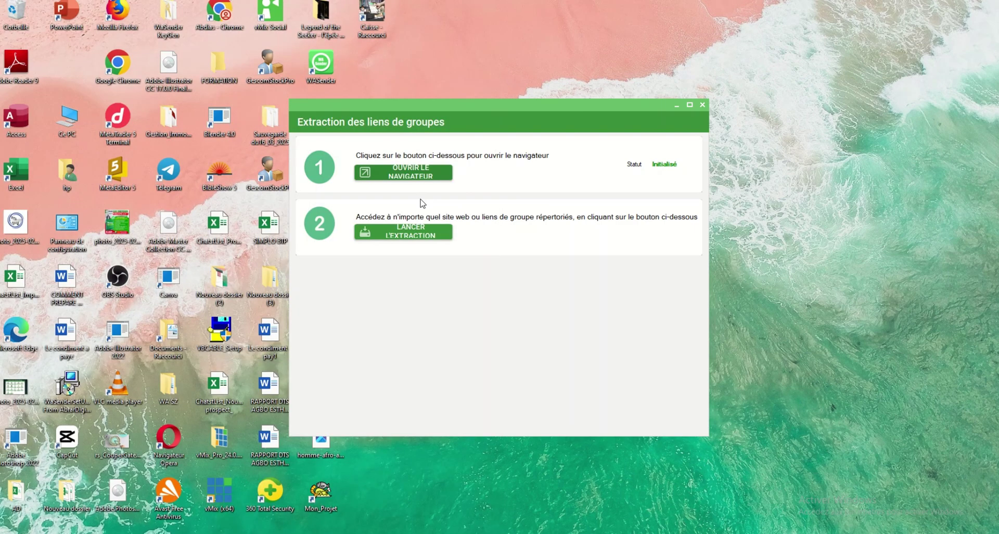
{"action": "left_click", "coordinate": [414, 238]}
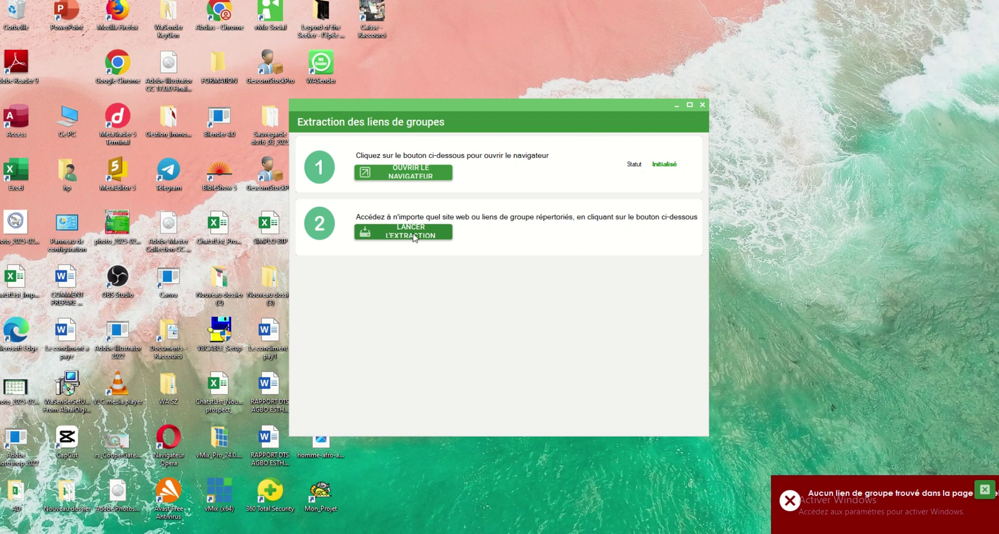
{"action": "left_click", "coordinate": [401, 179]}
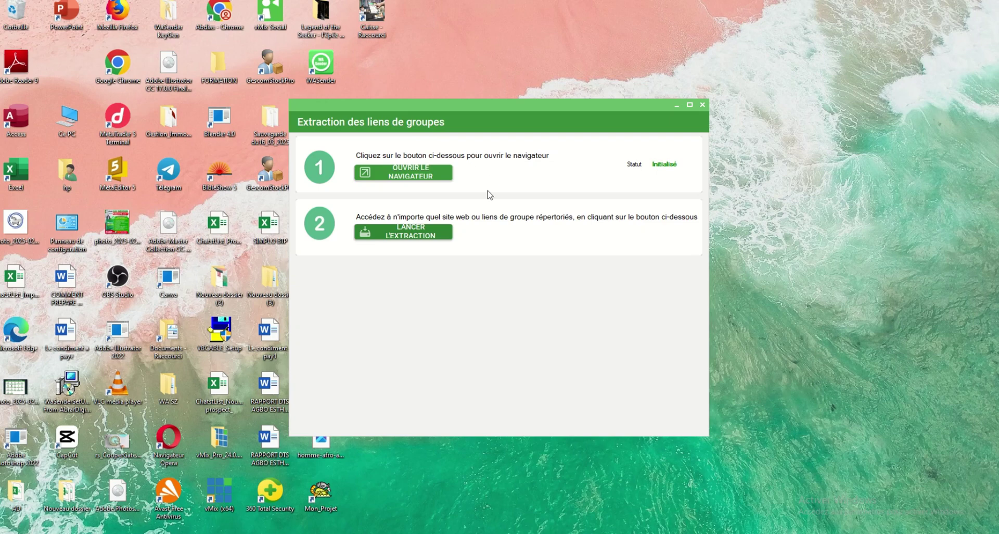
{"action": "left_click", "coordinate": [421, 238]}
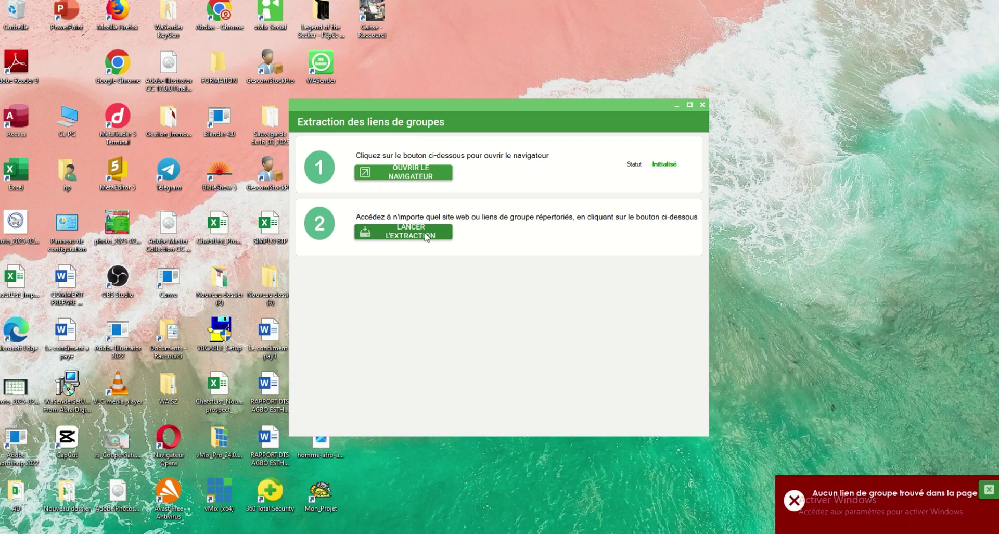
{"action": "left_click", "coordinate": [414, 174]}
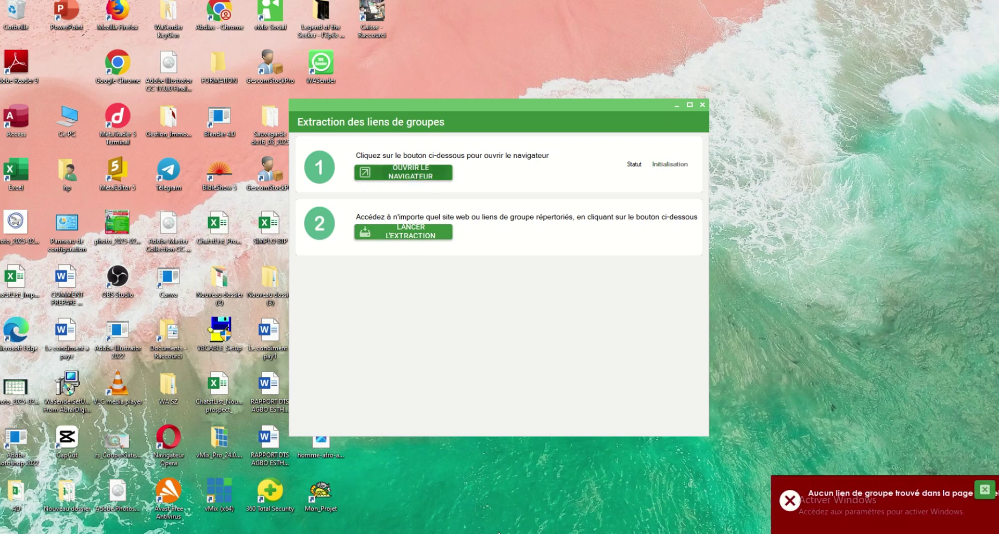
Step: Tick the reCAPTCHA box again, then close the Chrome window stuck on the check
{"action": "scroll", "coordinate": [231, 281], "scroll_direction": "down", "scroll_amount": 3}
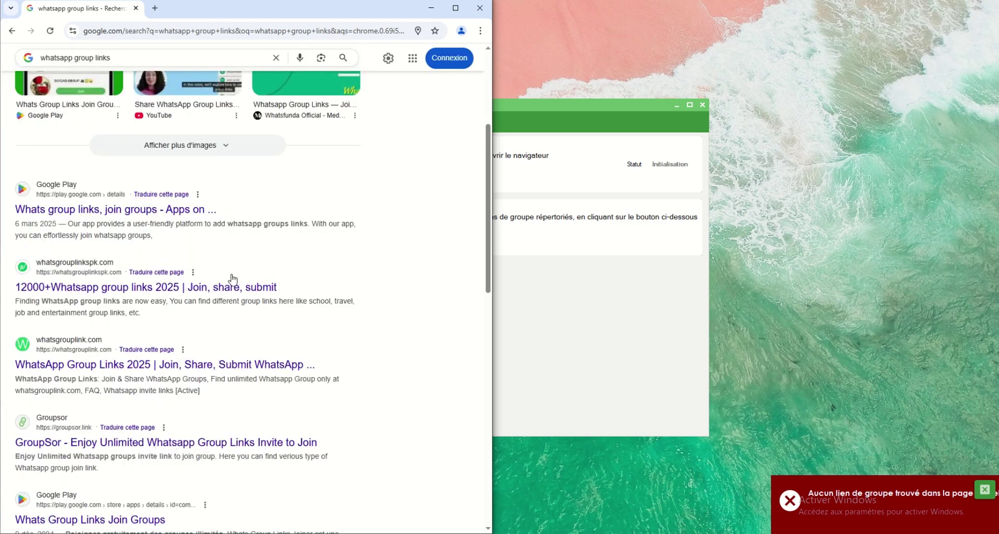
{"action": "scroll", "coordinate": [231, 281], "scroll_direction": "up", "scroll_amount": 4}
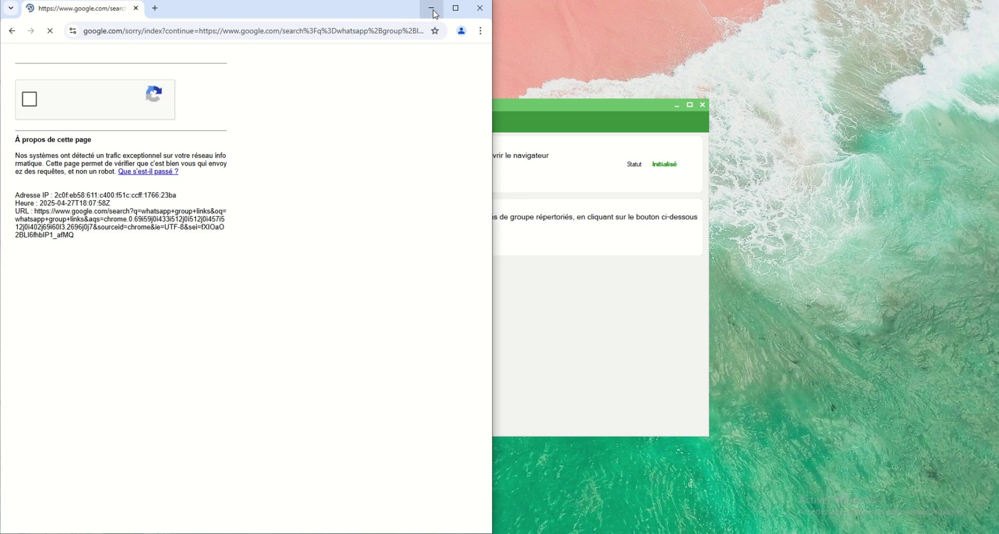
{"action": "left_click", "coordinate": [29, 99]}
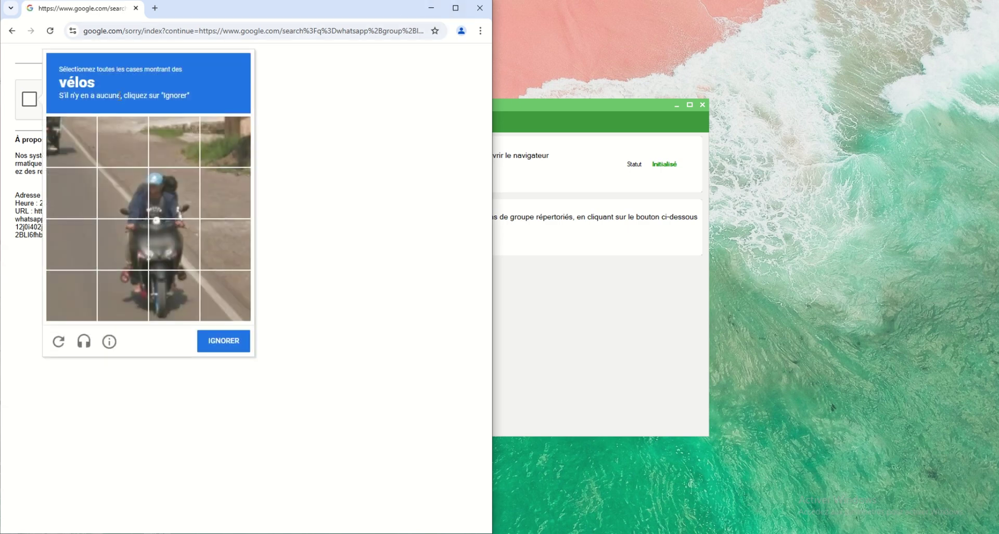
{"action": "left_click", "coordinate": [480, 8]}
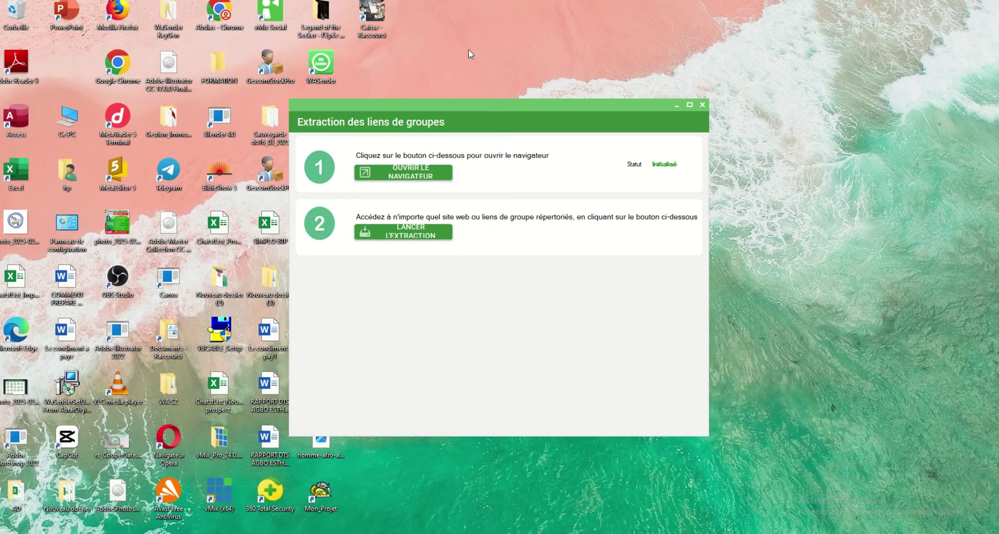
Step: Run LANCER L'EXTRACTION, dismiss the error with Continuer, and close the extraction window
{"action": "left_click", "coordinate": [418, 235]}
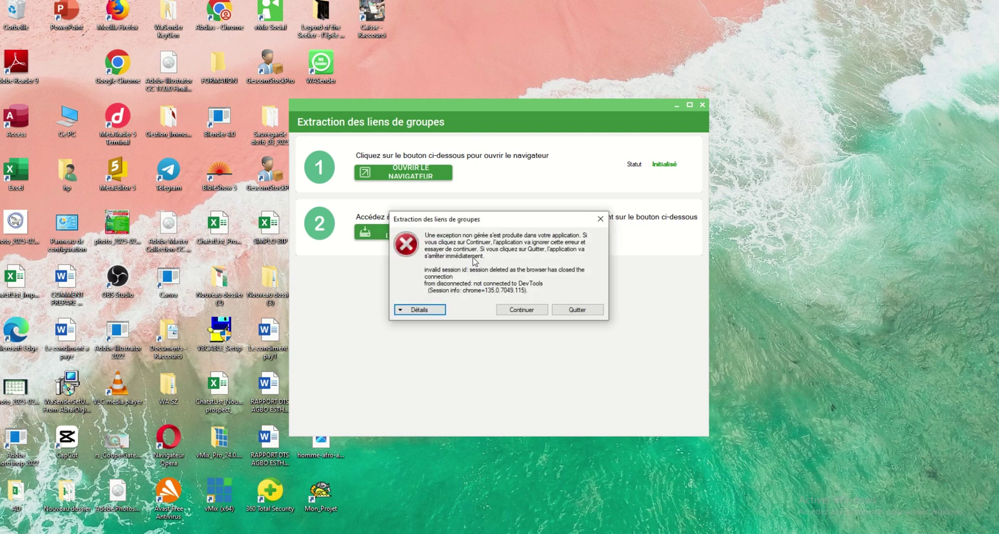
{"action": "left_click", "coordinate": [535, 311]}
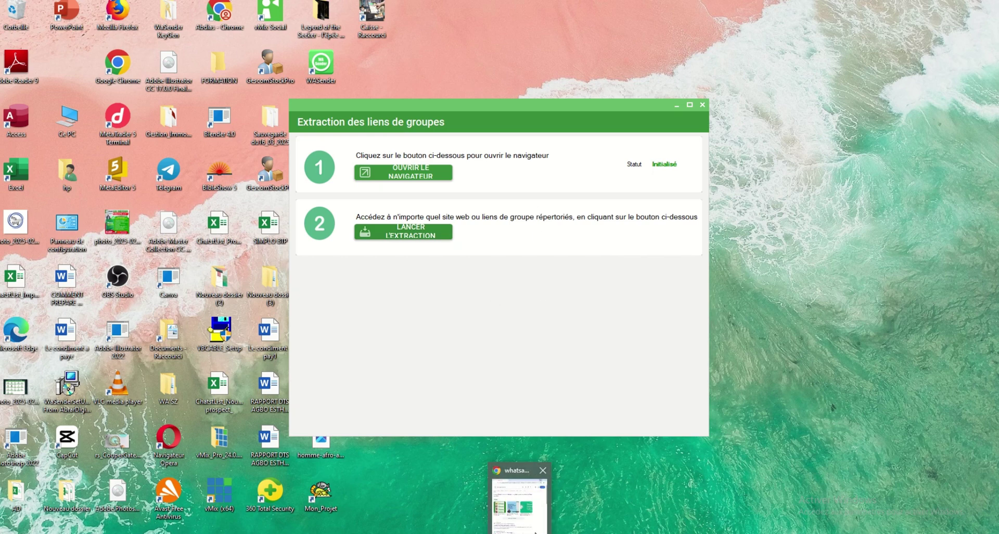
{"action": "left_click", "coordinate": [520, 502]}
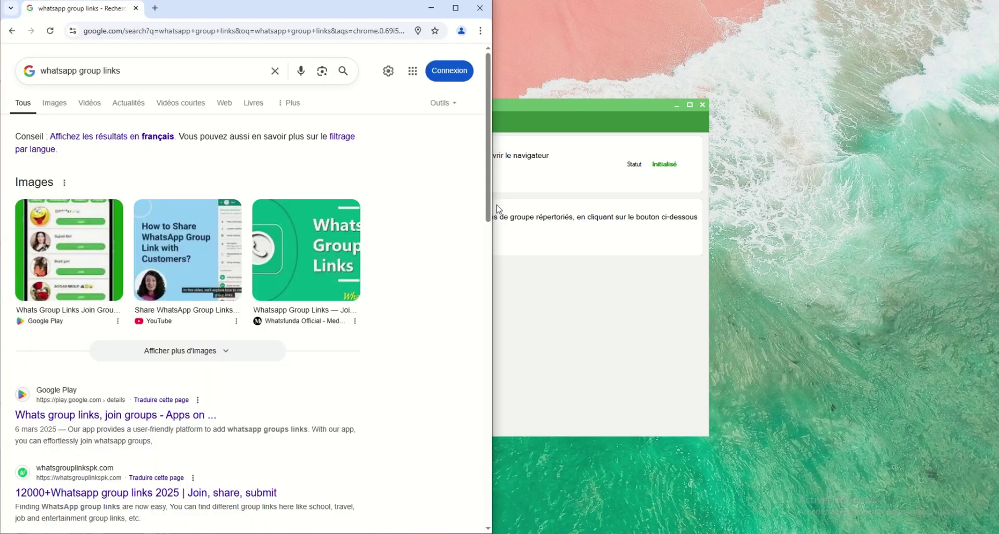
{"action": "left_click", "coordinate": [431, 9]}
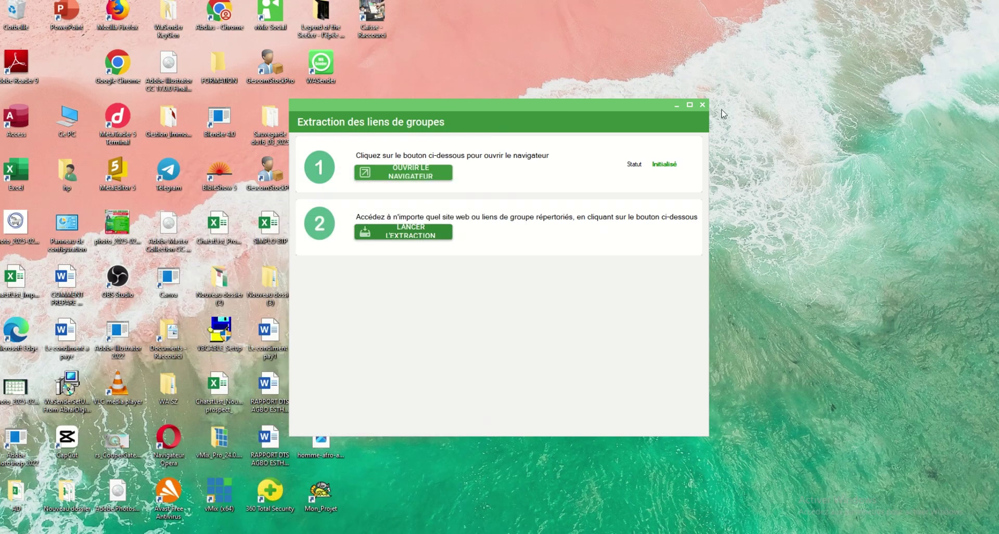
{"action": "left_click", "coordinate": [703, 104]}
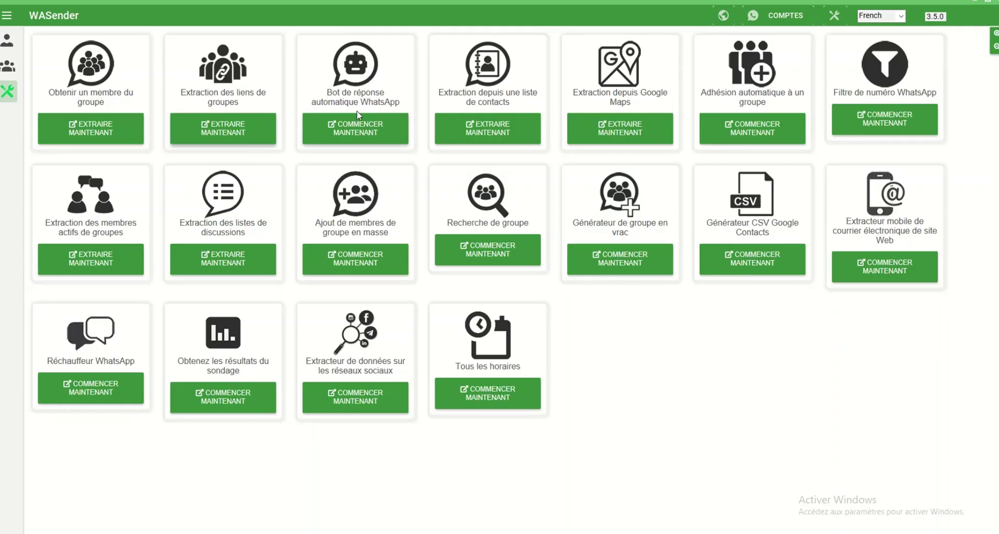
Step: Open the Bot de réponse automatique WhatsApp tool and add a new rule
{"action": "left_click", "coordinate": [377, 125]}
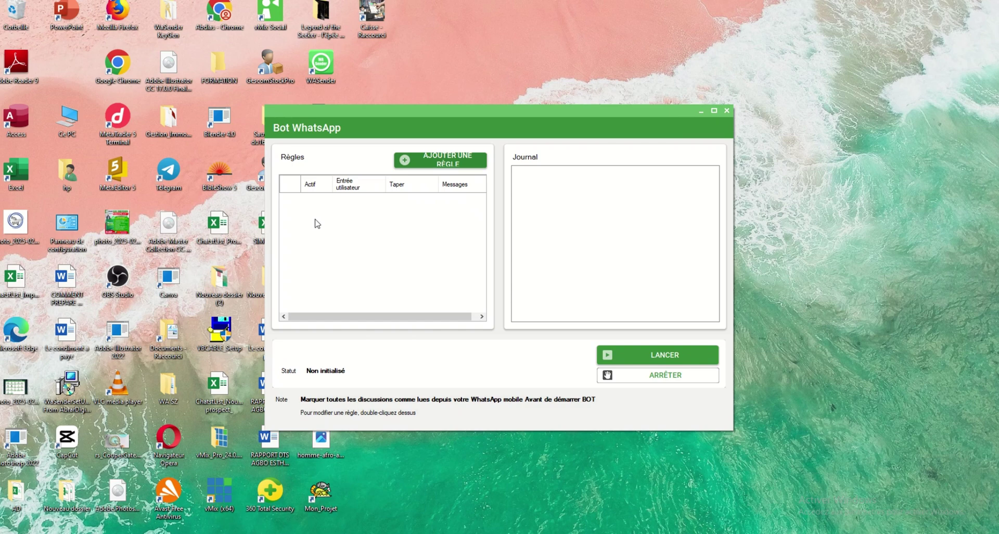
{"action": "left_click", "coordinate": [452, 159]}
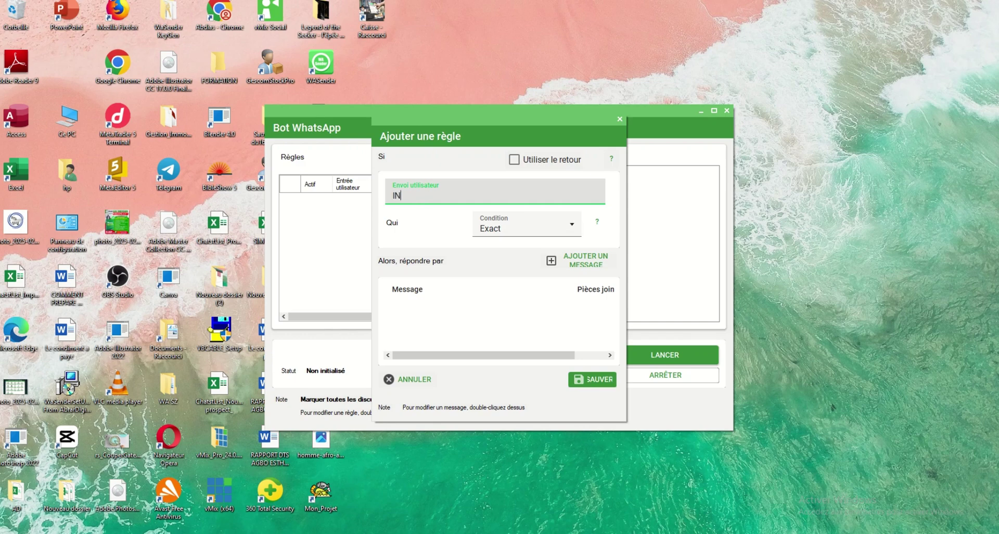
Step: Set the trigger to INTERESSER with the Exact condition and begin a reply message
{"action": "type", "text": "INTERESSER"}
{"action": "left_click", "coordinate": [544, 232]}
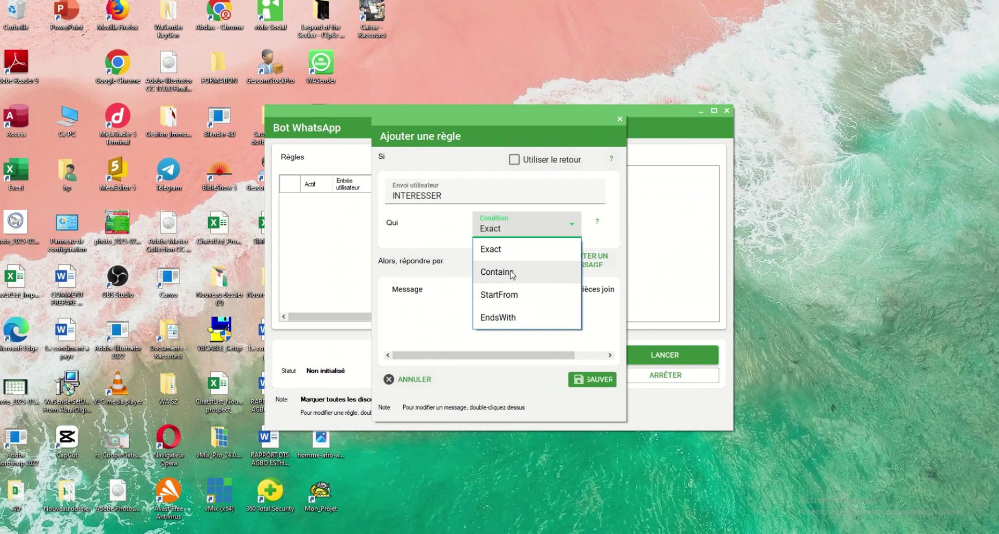
{"action": "left_click", "coordinate": [510, 250]}
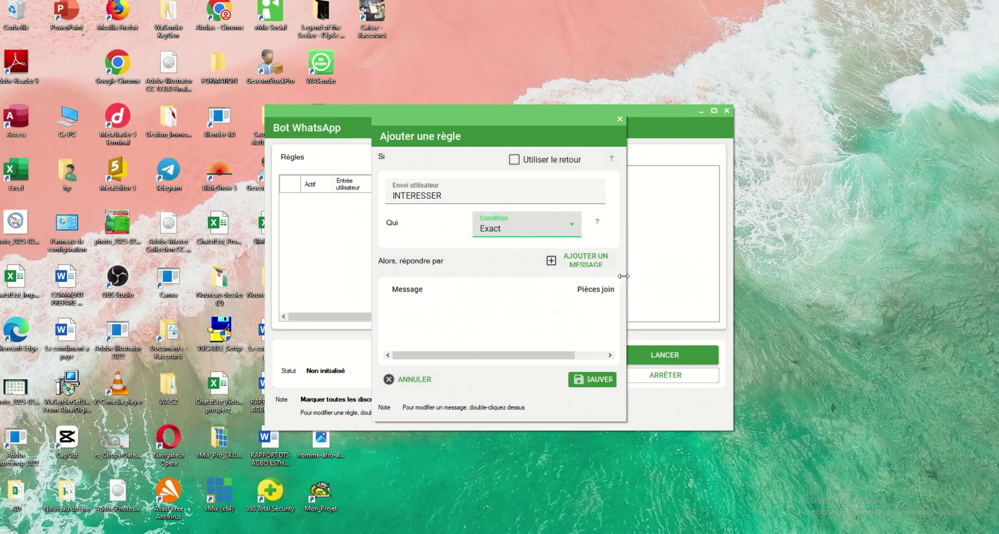
{"action": "left_click", "coordinate": [591, 264]}
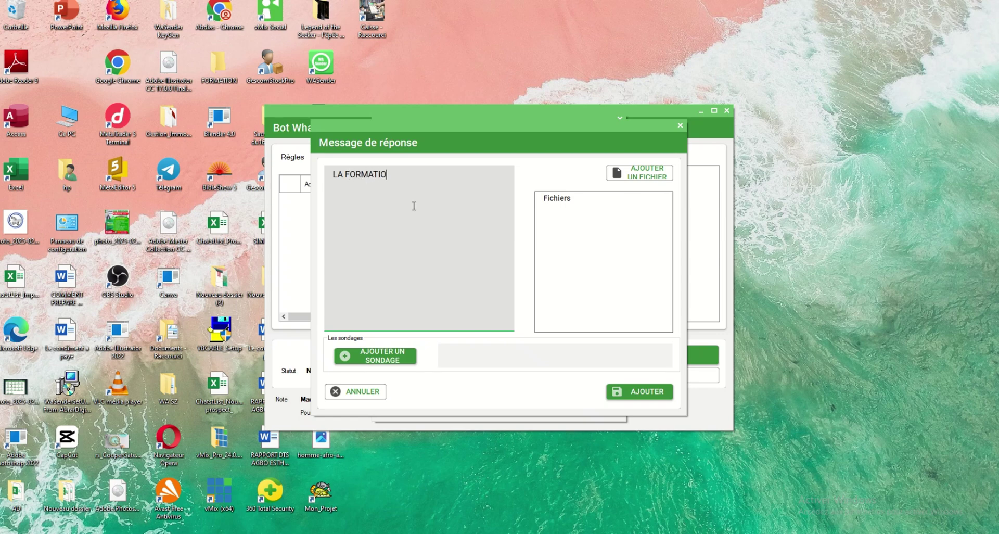
Step: Save the rule as the fallback, replying 'LA FORMATION EST DISPO' with the desktop fruit basket image
{"action": "type", "text": "N EST DISO"}
{"action": "left_click", "coordinate": [580, 258]}
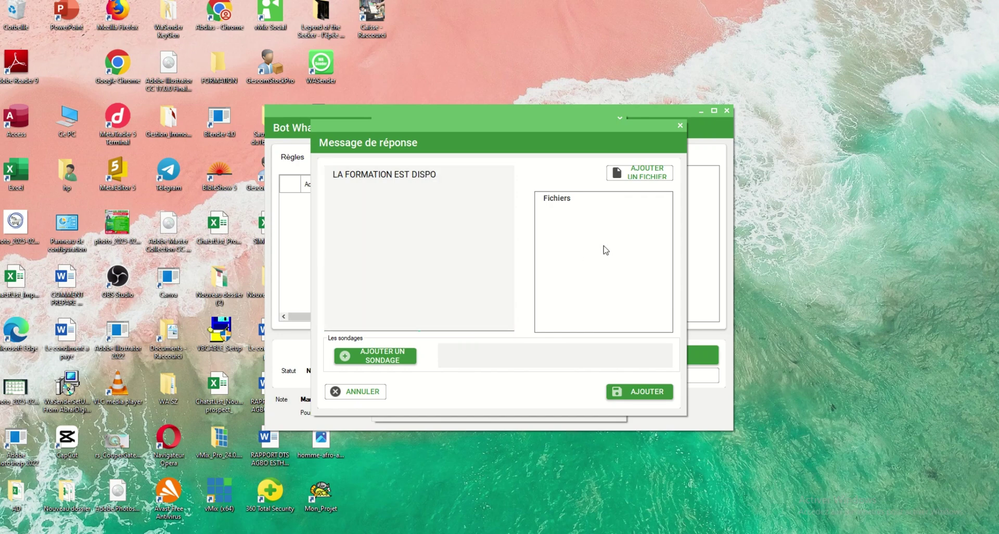
{"action": "left_click", "coordinate": [639, 177]}
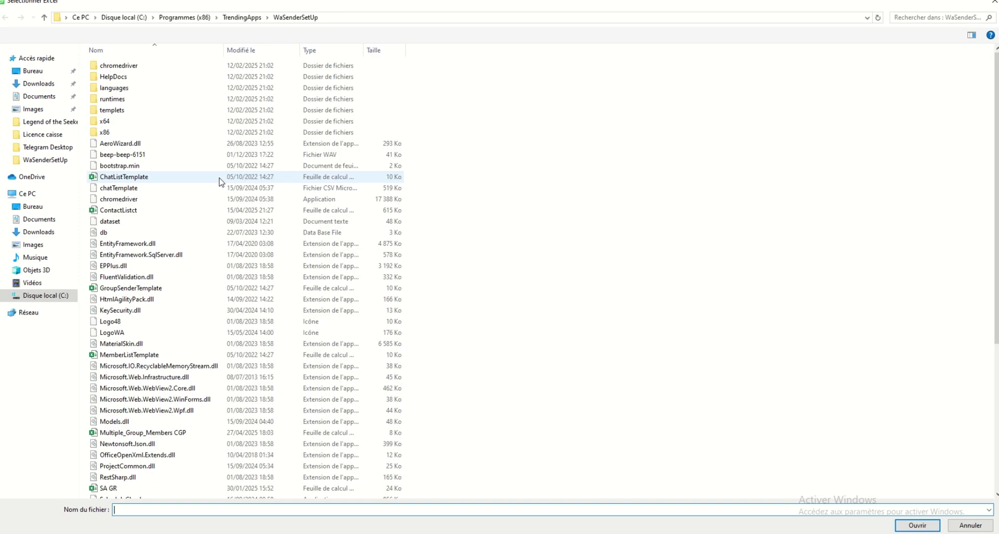
{"action": "left_click", "coordinate": [35, 77]}
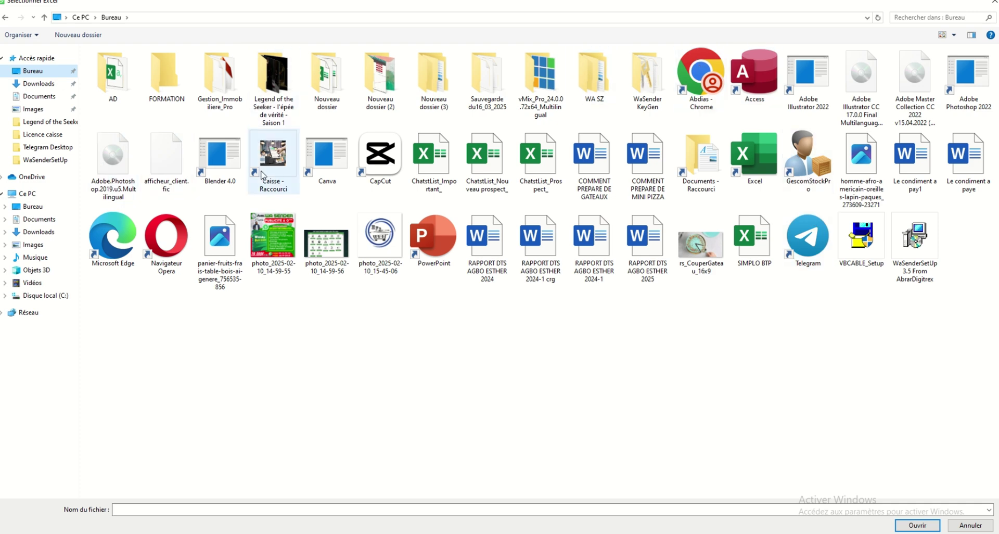
{"action": "left_click", "coordinate": [214, 247]}
{"action": "left_click", "coordinate": [926, 526]}
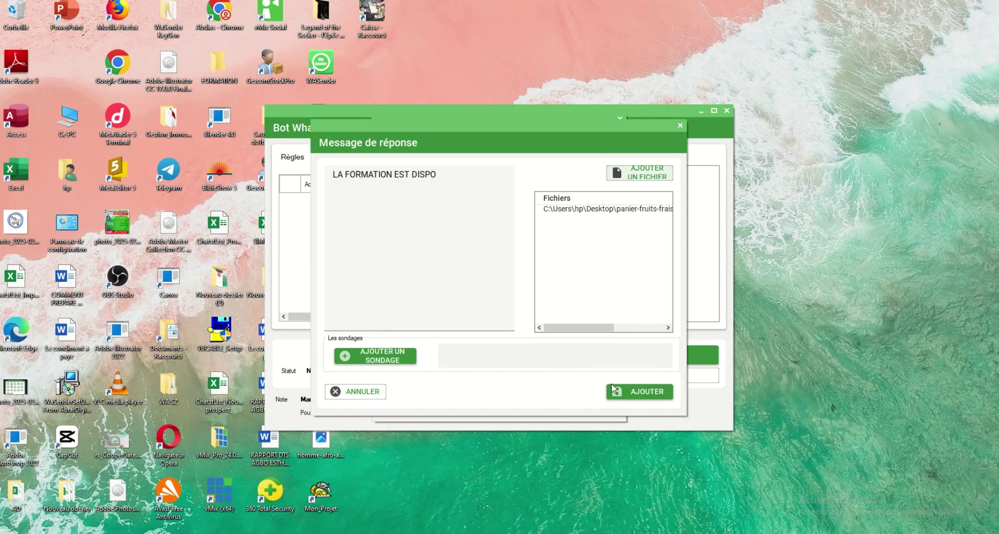
{"action": "left_click", "coordinate": [652, 393]}
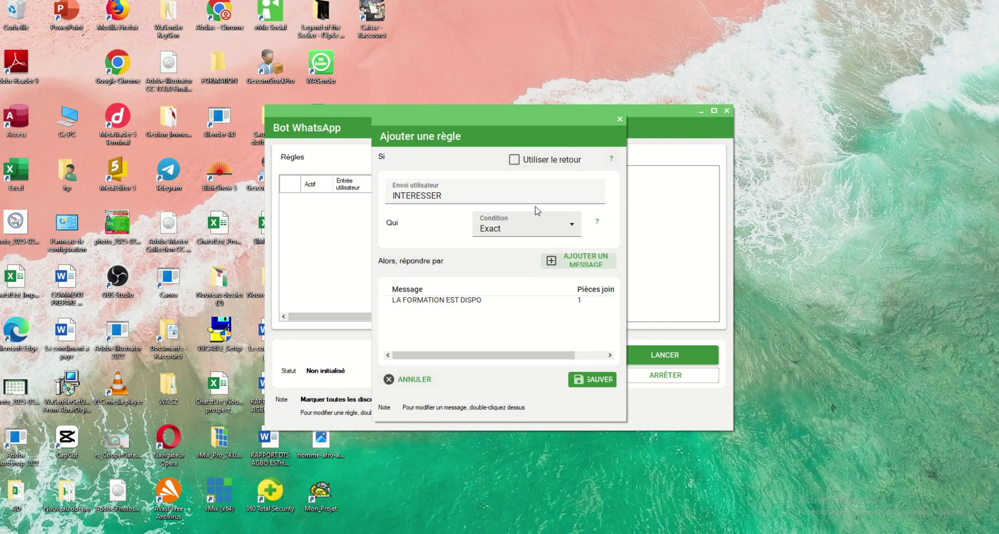
{"action": "left_click", "coordinate": [513, 160]}
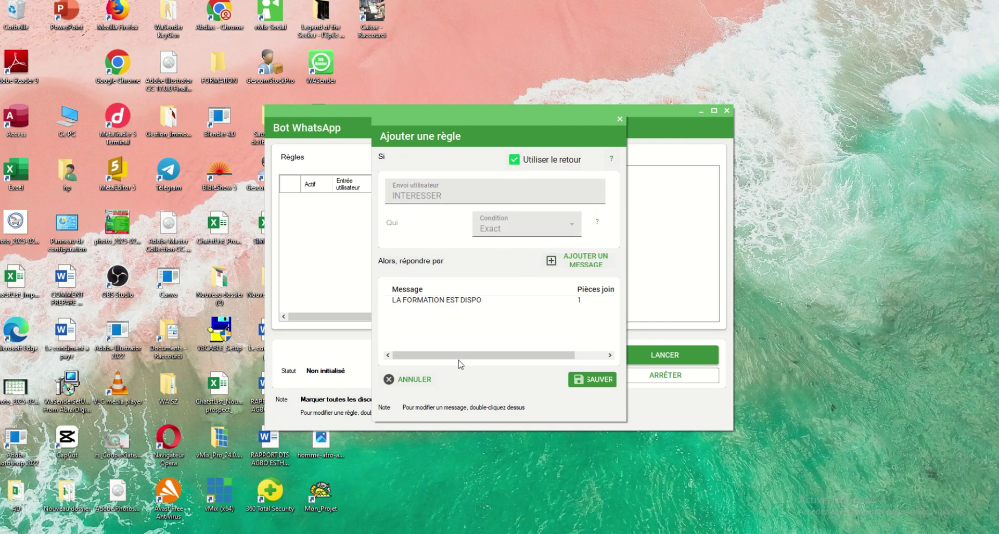
{"action": "left_click", "coordinate": [593, 381]}
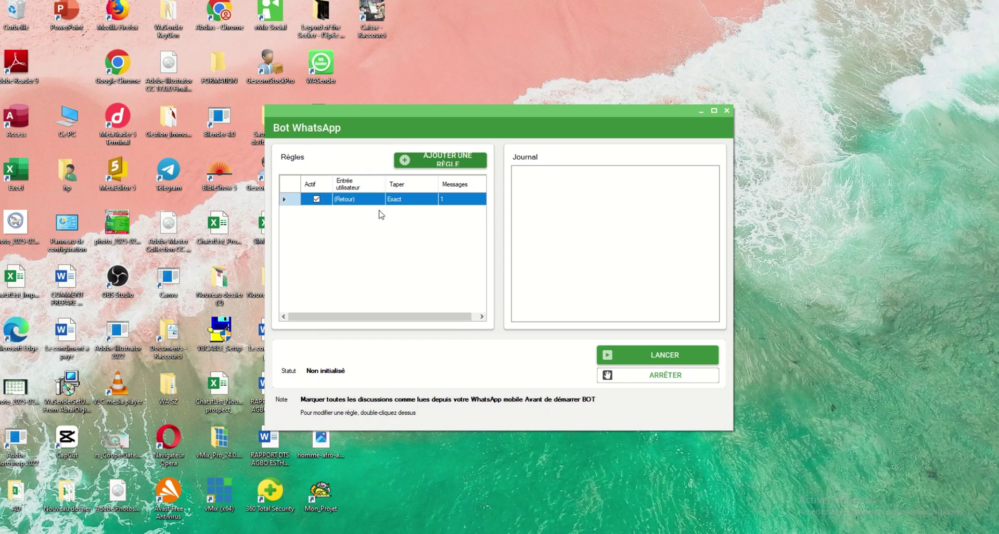
Step: Create and save an Exact rule 'COMBIEN ?' that replies 3000
{"action": "left_click", "coordinate": [437, 169]}
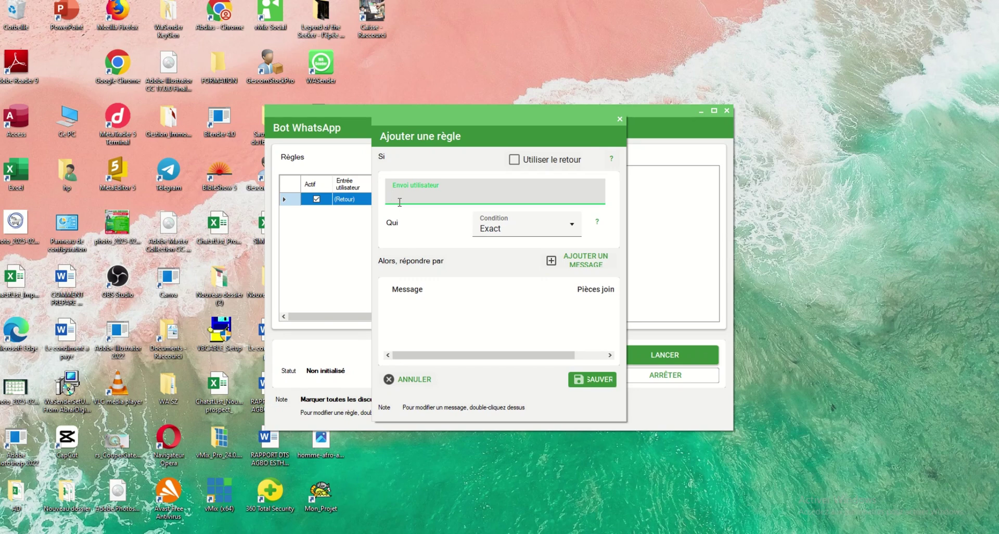
{"action": "type", "text": "OM"}
{"action": "type", "text": "B"}
{"action": "type", "text": "IENTY"}
{"action": "key", "text": "BackSpace"}
{"action": "key", "text": "BackSpace"}
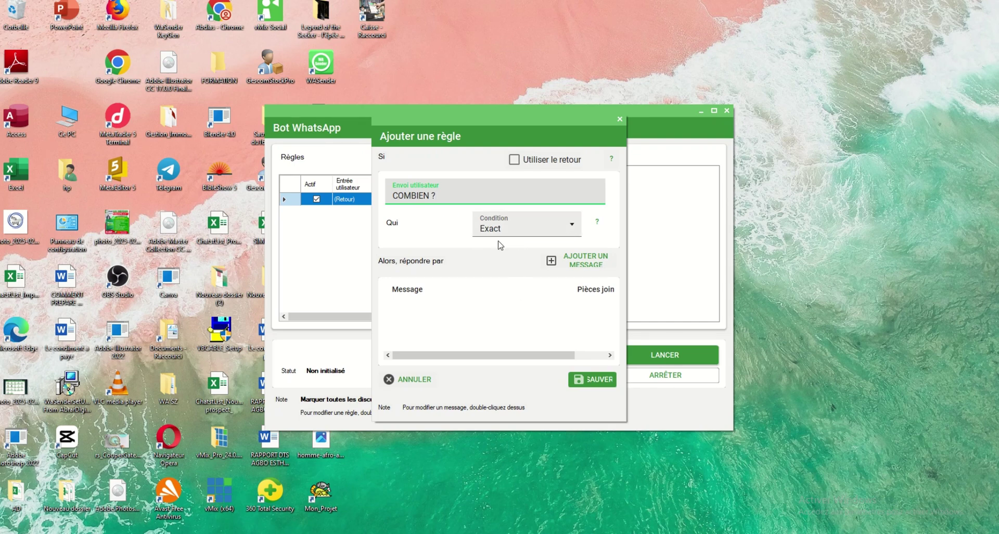
{"action": "left_click", "coordinate": [580, 260]}
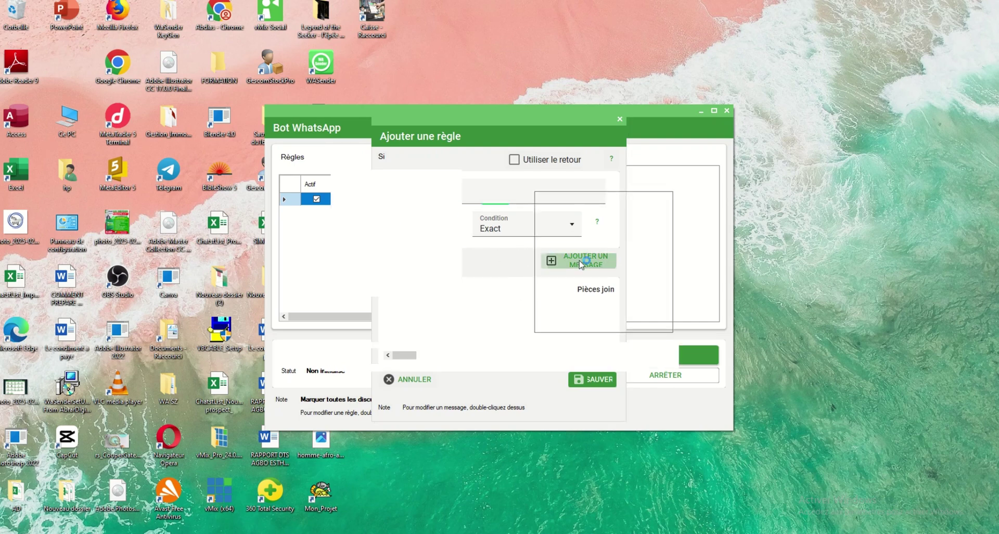
{"action": "type", "text": "3"}
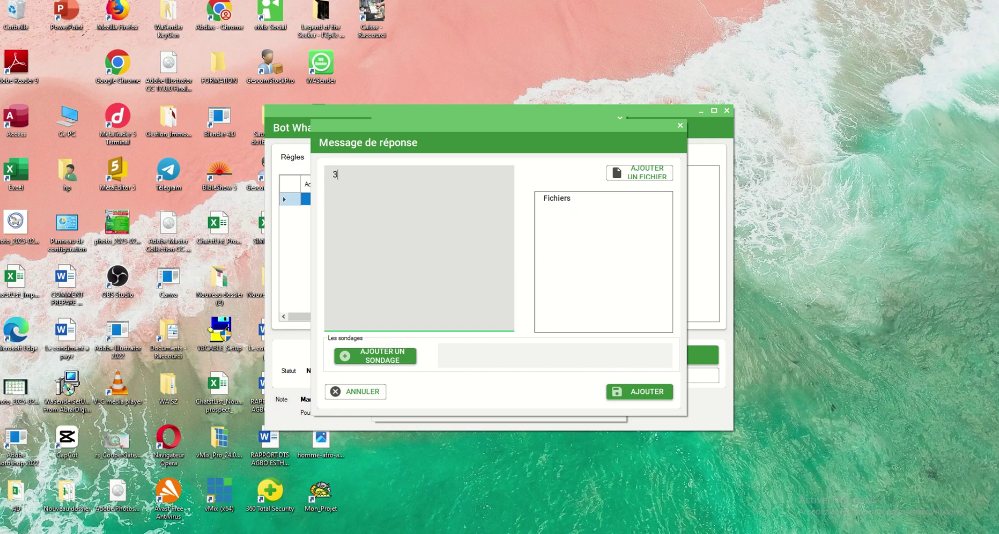
{"action": "left_click", "coordinate": [567, 216]}
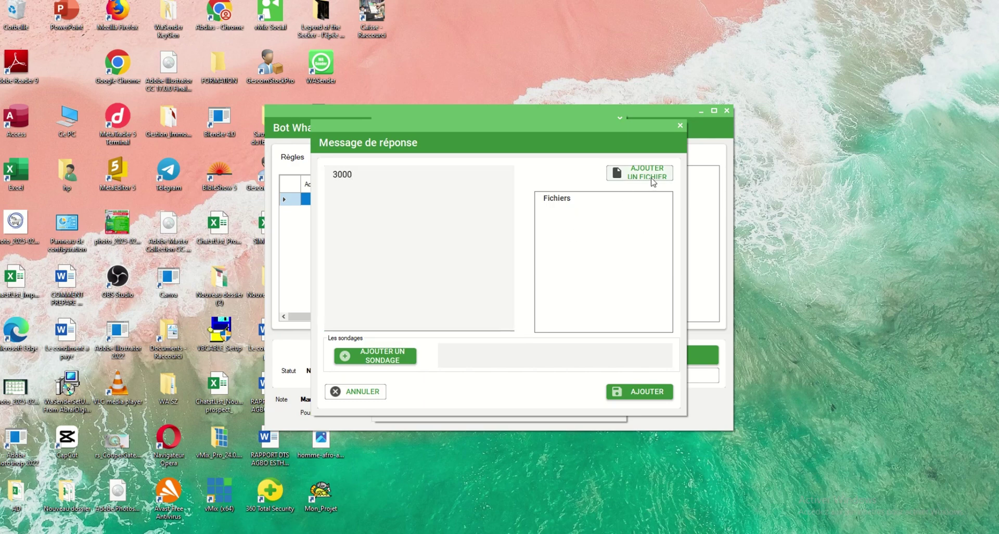
{"action": "left_click", "coordinate": [648, 396]}
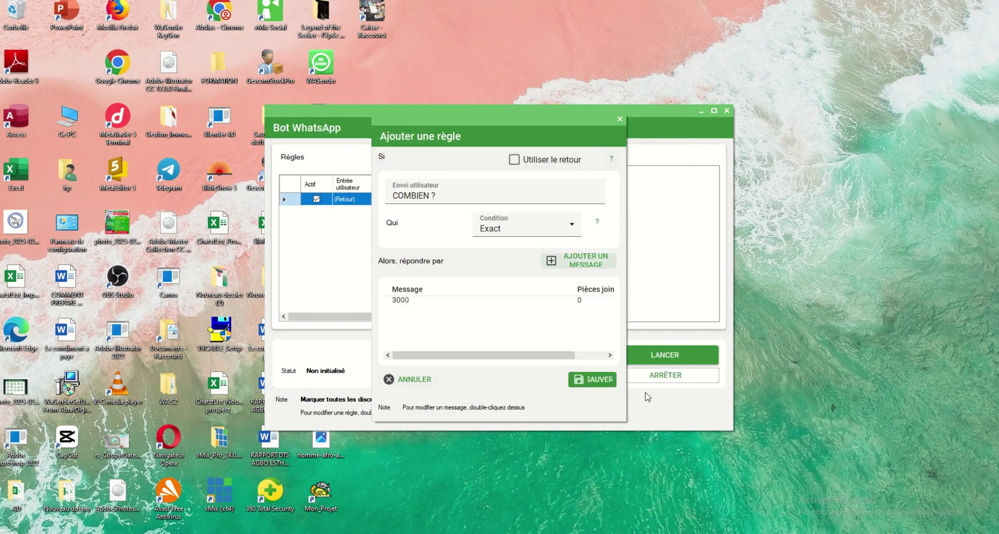
{"action": "left_click", "coordinate": [604, 381]}
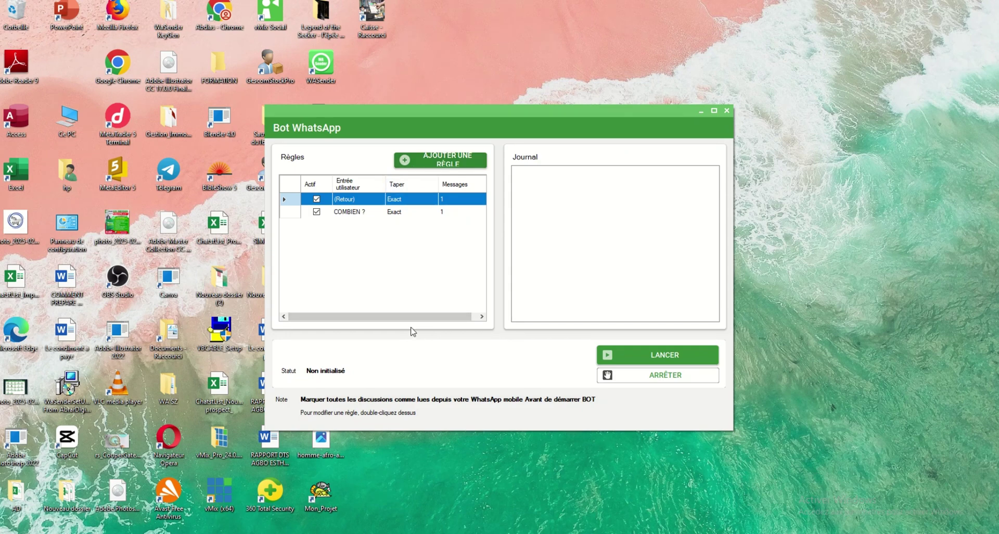
Step: Start the bot with LANCER, then close its WASender Navigateur window
{"action": "left_click", "coordinate": [667, 357]}
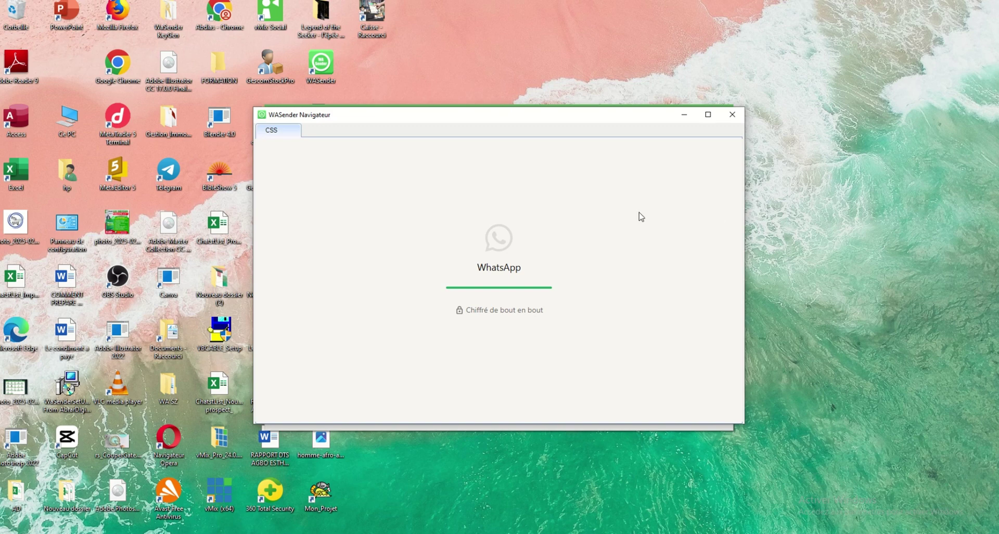
{"action": "left_click", "coordinate": [732, 114]}
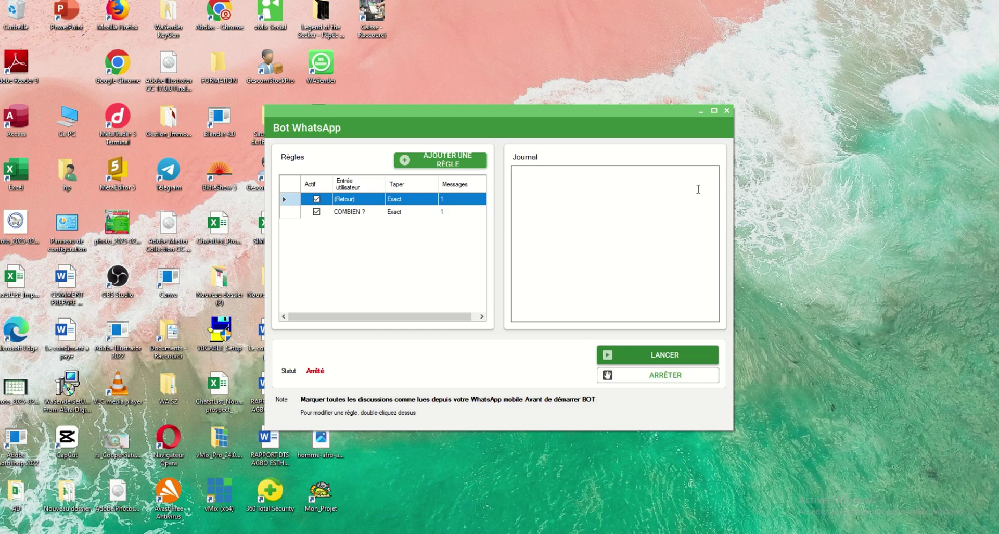
Step: Close the Bot WhatsApp window to get back to the tools grid
{"action": "left_click", "coordinate": [727, 112]}
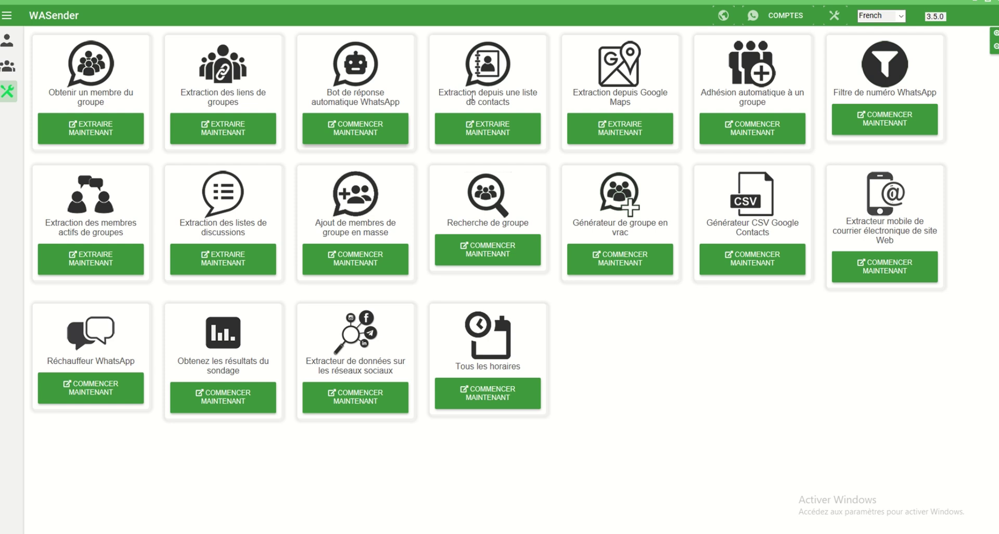
Step: Open the contact-list extractor, launch WhatsApp in its browser, and arrange both windows side by side
{"action": "left_click", "coordinate": [488, 136]}
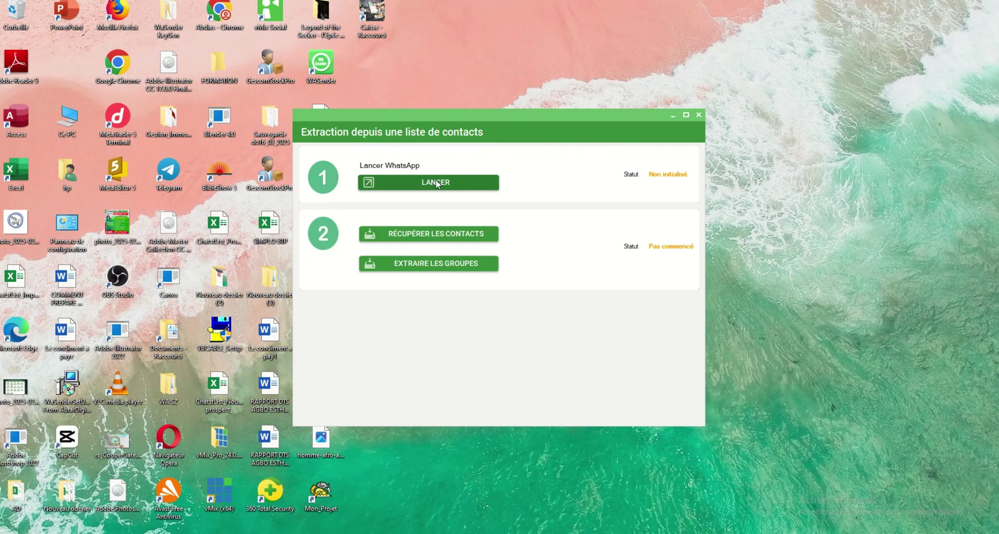
{"action": "left_click", "coordinate": [436, 183]}
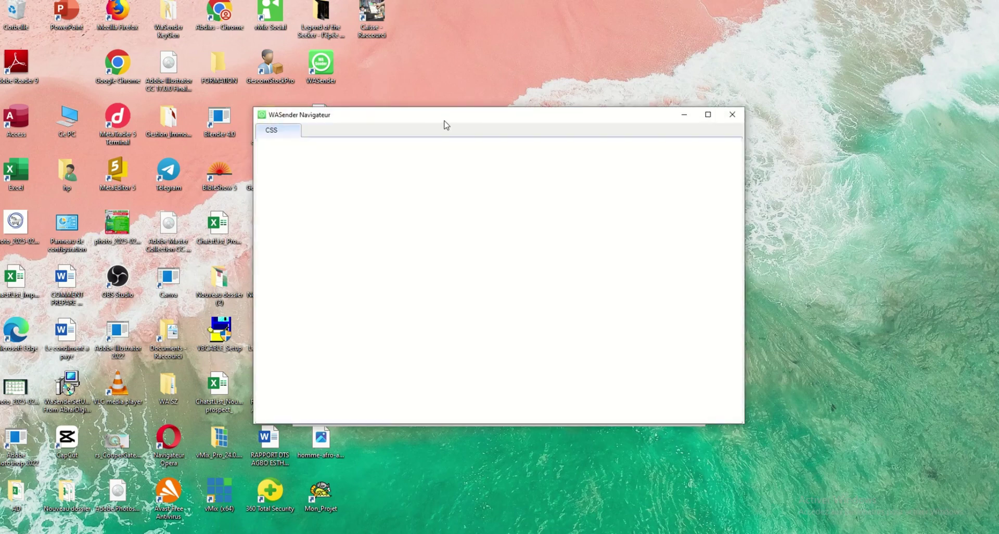
{"action": "left_click_drag", "start_coordinate": [444, 121], "coordinate": [416, 111]}
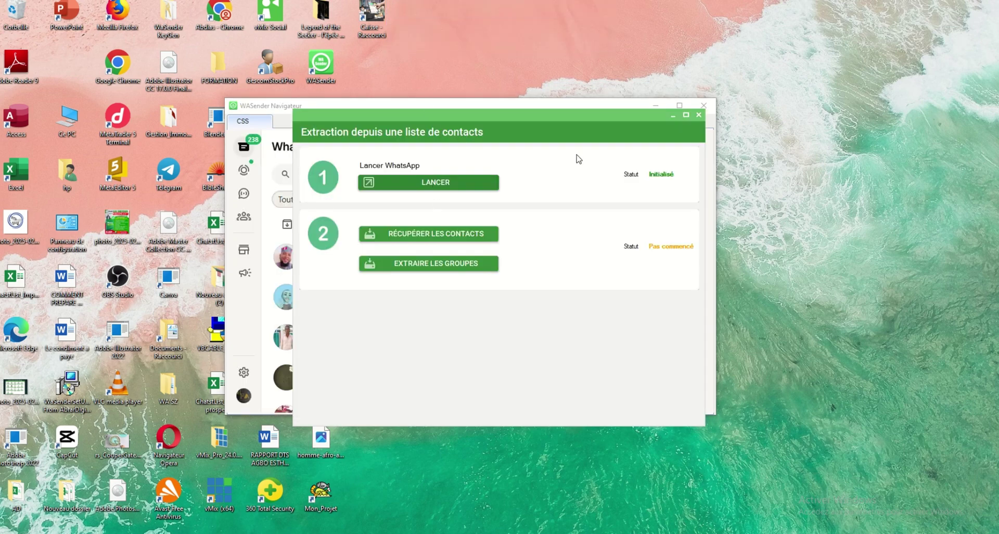
{"action": "left_click_drag", "start_coordinate": [454, 117], "coordinate": [419, 178]}
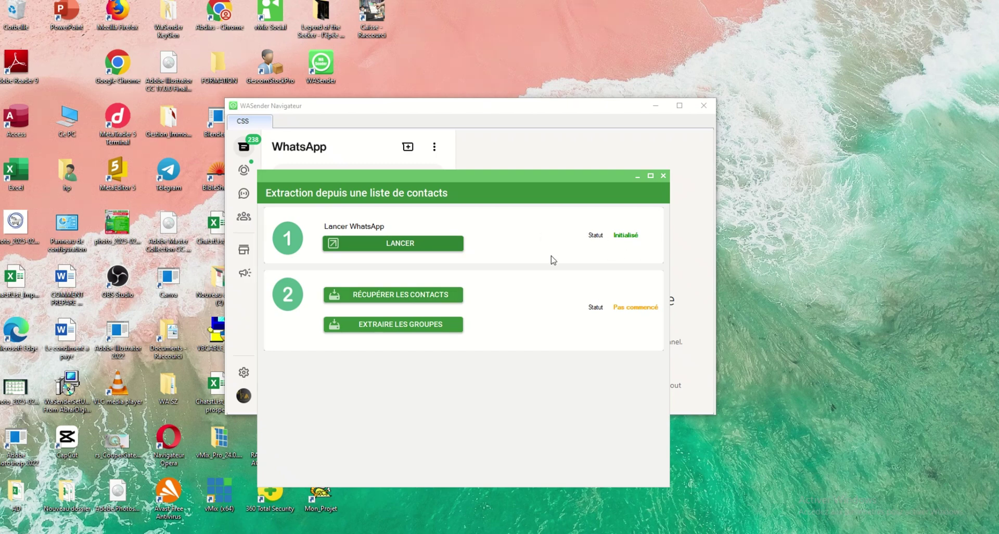
Step: Retrieve the WhatsApp contacts and save them to the desktop as ContactList TOUT CON.xlsx
{"action": "left_click", "coordinate": [410, 292]}
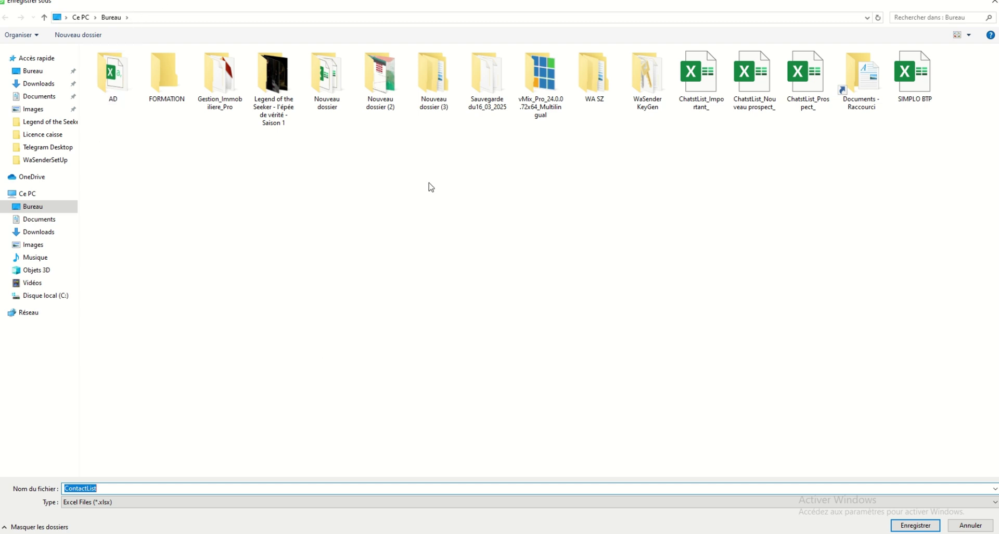
{"action": "left_click", "coordinate": [123, 489]}
{"action": "type", "text": "TOUT CON"}
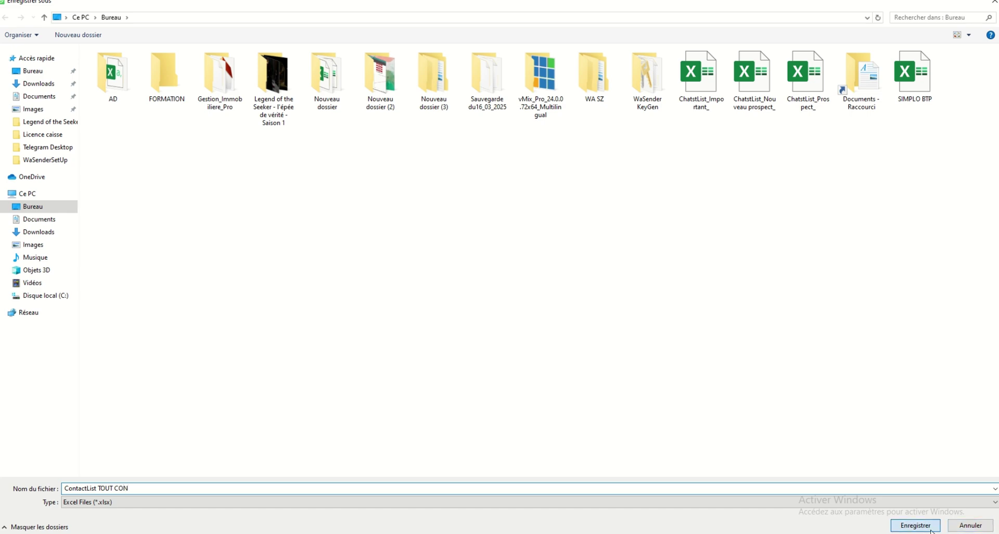
{"action": "left_click", "coordinate": [915, 526]}
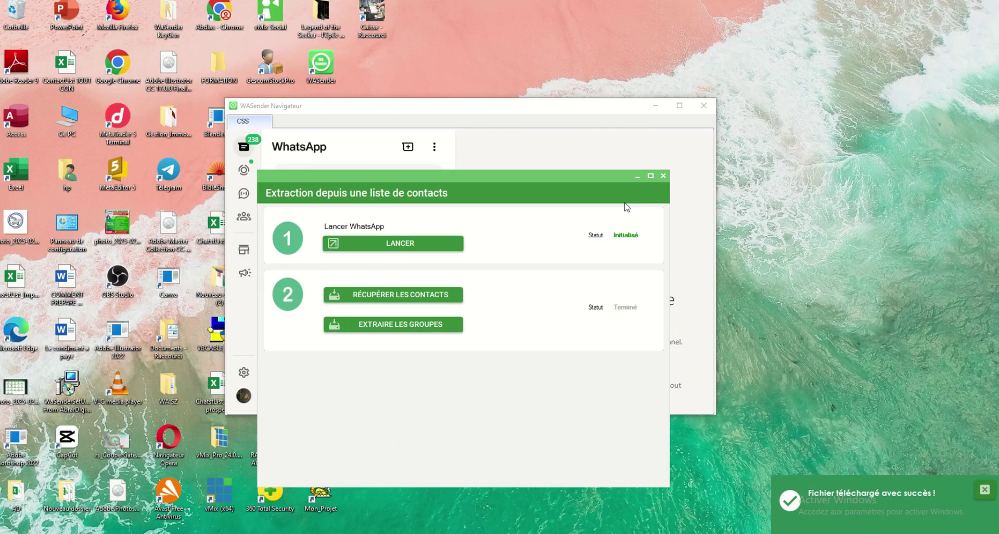
Step: Close the contact extraction window and return via the sender page to the tools grid
{"action": "left_click", "coordinate": [660, 180]}
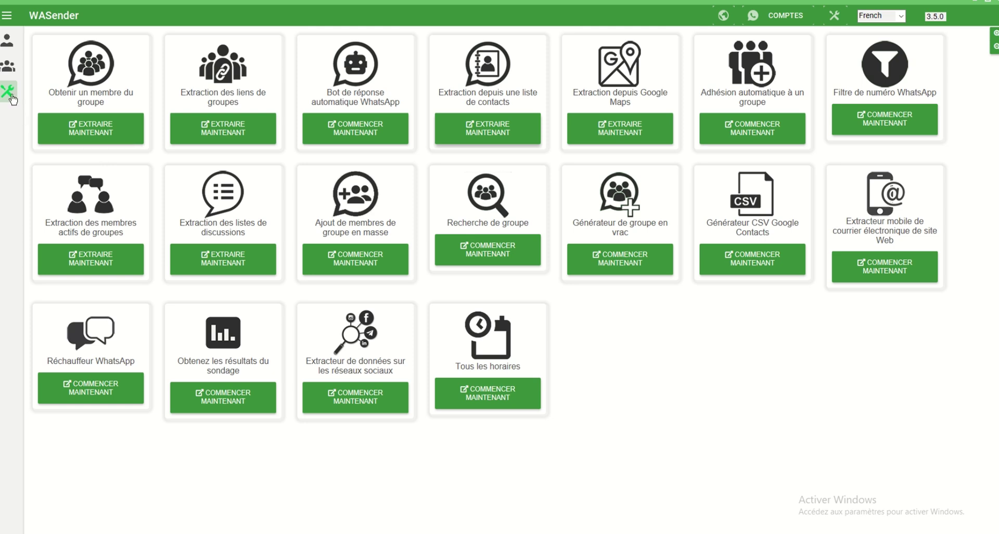
{"action": "left_click", "coordinate": [7, 43]}
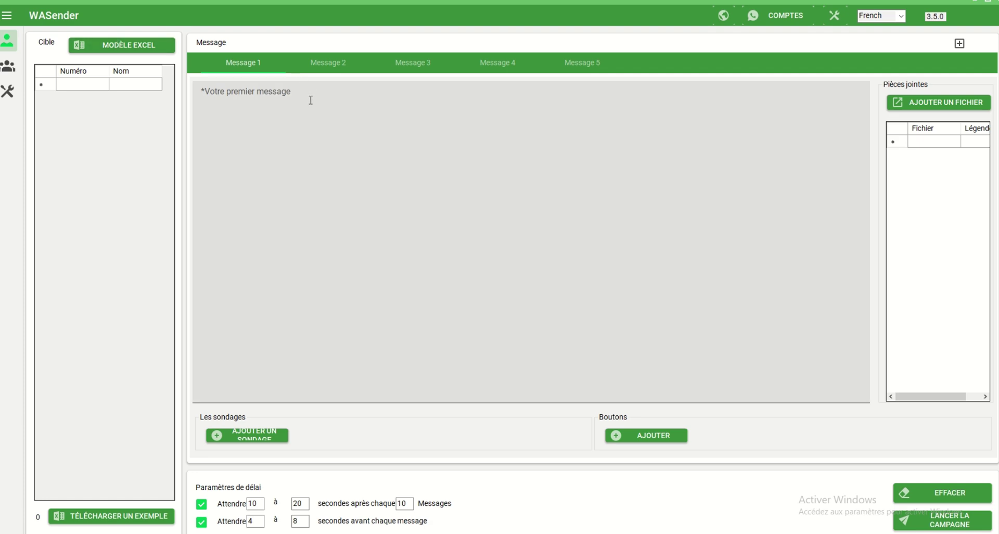
{"action": "left_click", "coordinate": [7, 91]}
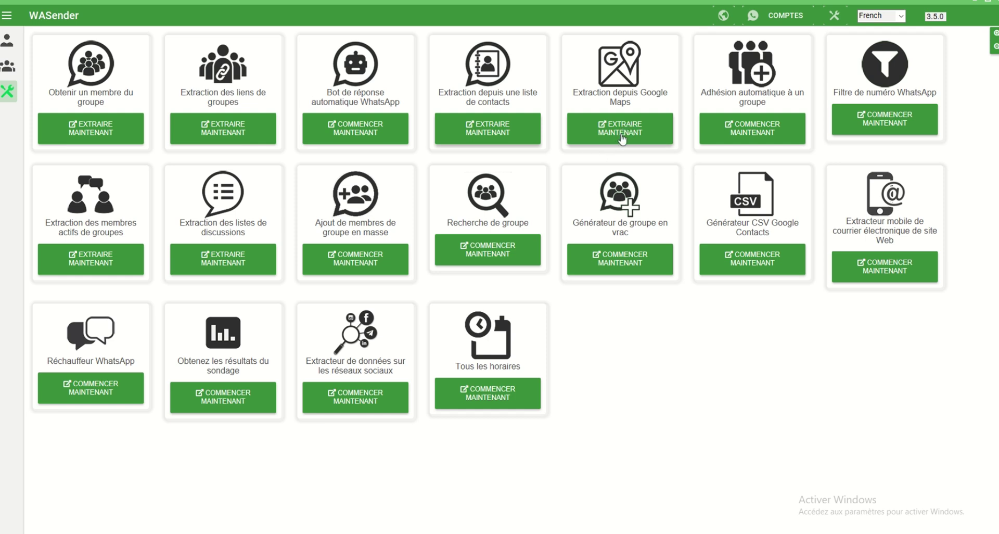
Step: Open the Extraction depuis Google Maps tool and launch its search dialog
{"action": "left_click", "coordinate": [621, 137]}
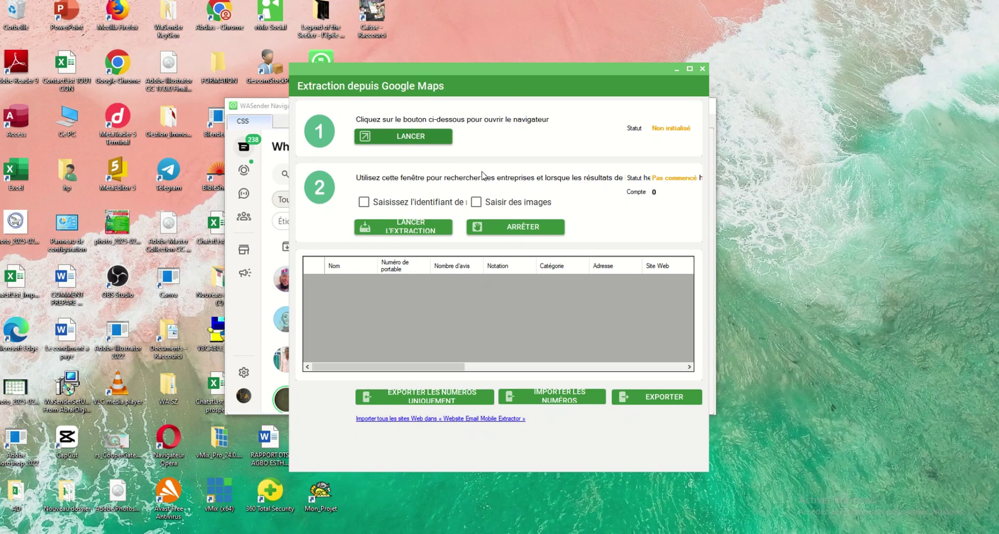
{"action": "left_click_drag", "start_coordinate": [528, 73], "coordinate": [557, 78]}
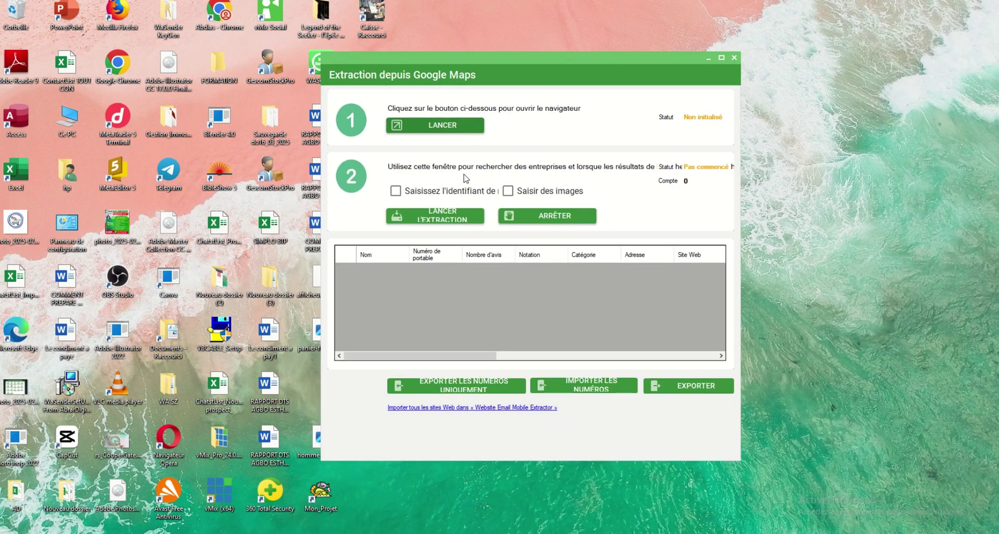
{"action": "left_click", "coordinate": [440, 128]}
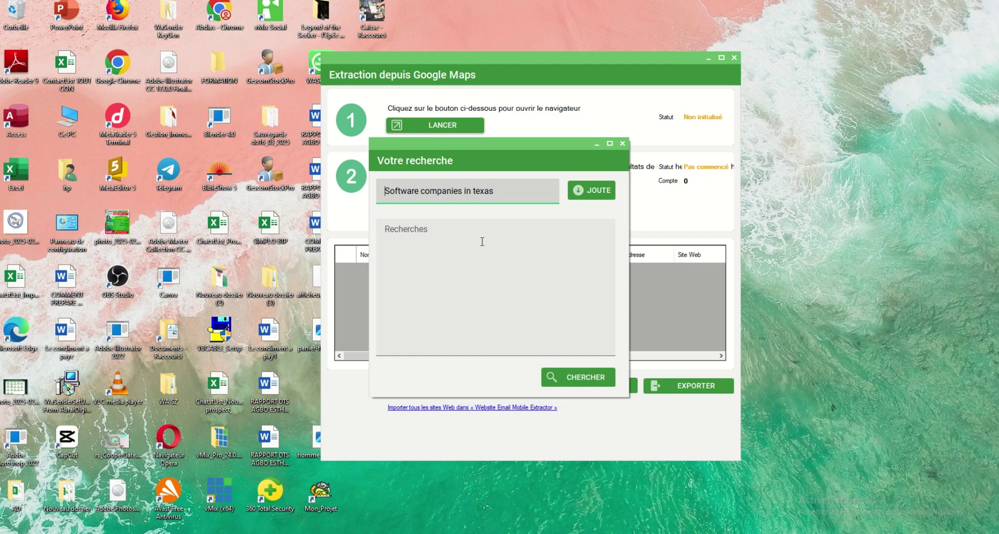
Step: Replace the old search with RESTAURANTS, add it to the list, and start the search
{"action": "key", "text": "BackSpace"}
{"action": "key", "text": "BackSpace"}
{"action": "key", "text": "BackSpace"}
{"action": "key", "text": "BackSpace"}
{"action": "key", "text": "BackSpace"}
{"action": "key", "text": "BackSpace"}
{"action": "key", "text": "BackSpace"}
{"action": "key", "text": "BackSpace"}
{"action": "key", "text": "BackSpace"}
{"action": "key", "text": "BackSpace"}
{"action": "key", "text": "BackSpace"}
{"action": "key", "text": "BackSpace"}
{"action": "key", "text": "BackSpace"}
{"action": "key", "text": "BackSpace"}
{"action": "key", "text": "BackSpace"}
{"action": "key", "text": "BackSpace"}
{"action": "key", "text": "BackSpace"}
{"action": "key", "text": "BackSpace"}
{"action": "key", "text": "BackSpace"}
{"action": "key", "text": "BackSpace"}
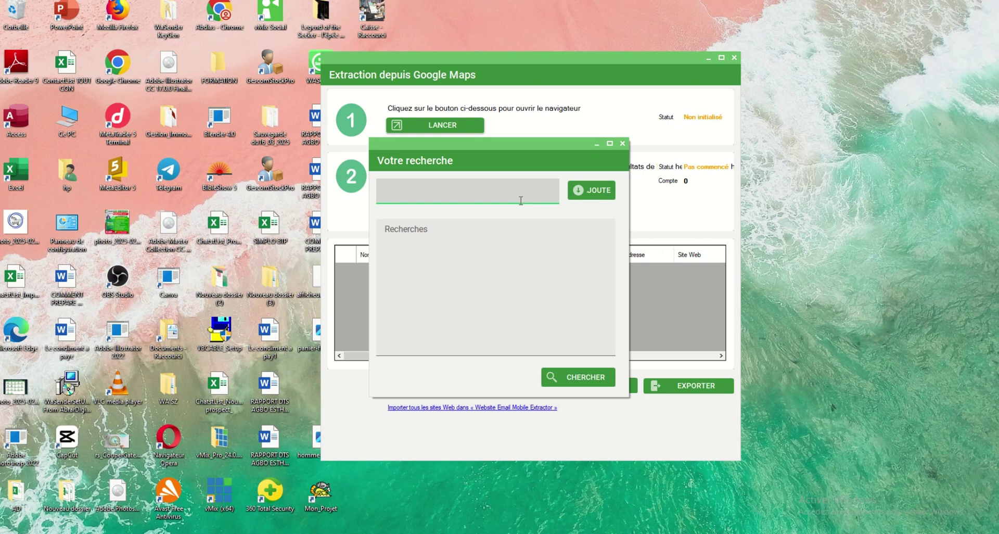
{"action": "type", "text": "RESTAURANT"}
{"action": "left_click", "coordinate": [594, 191]}
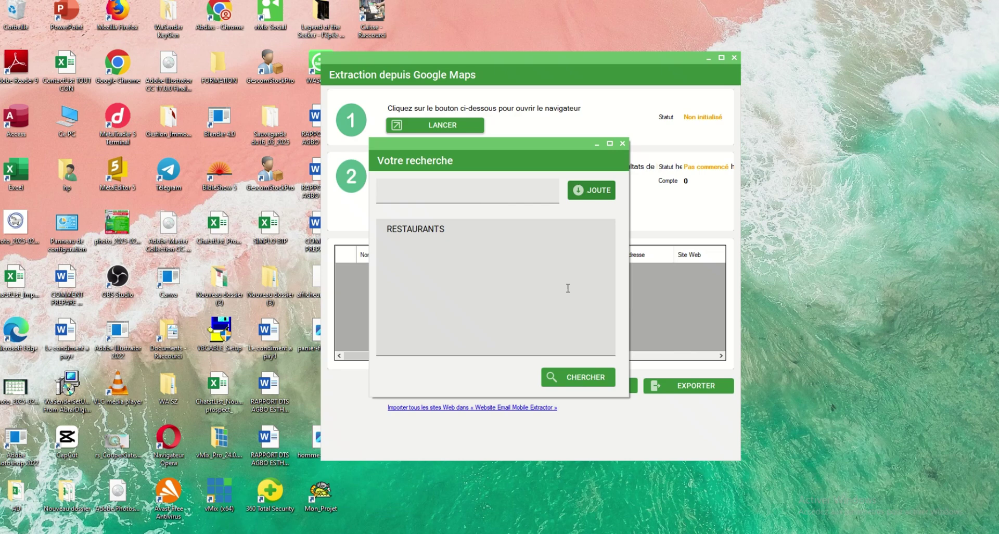
{"action": "left_click", "coordinate": [574, 387]}
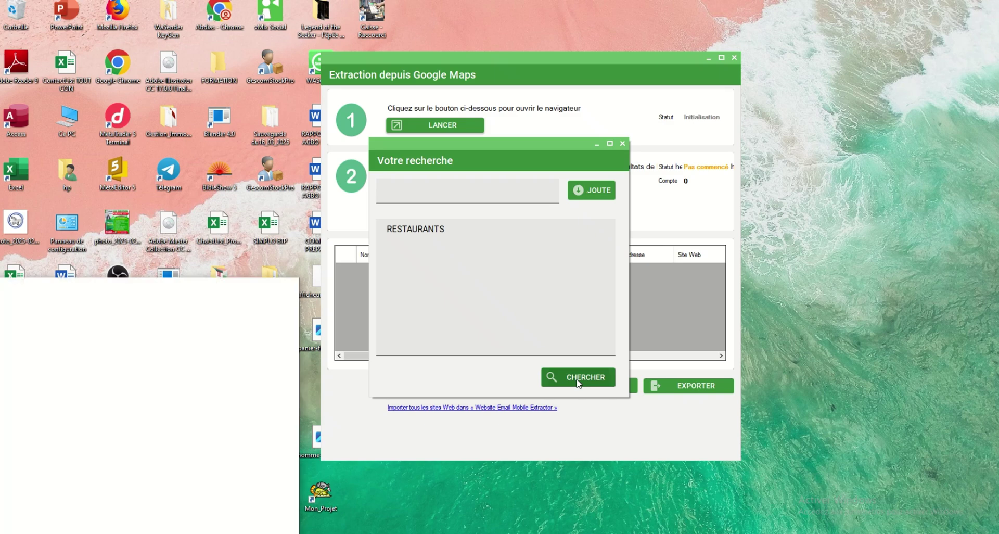
Step: Arrange the Chrome RESTAURANTS results on the left and the Maps extractor on the right
{"action": "left_click_drag", "start_coordinate": [204, 293], "coordinate": [372, 115]}
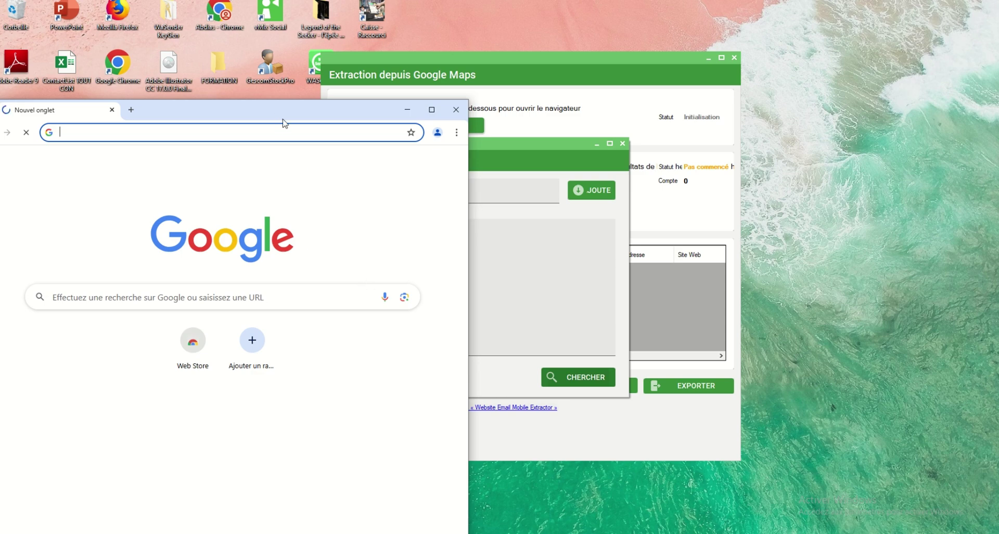
{"action": "left_click_drag", "start_coordinate": [290, 112], "coordinate": [279, 56]}
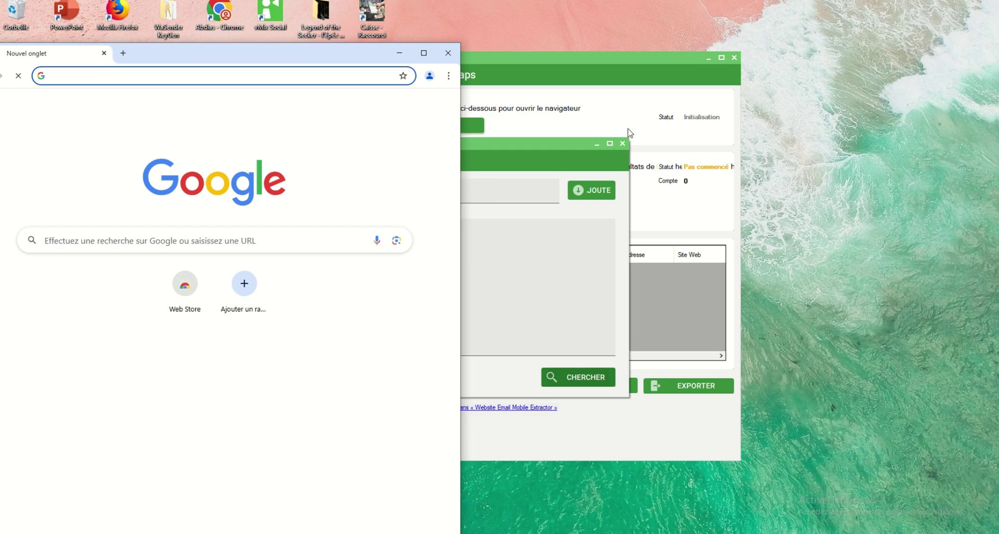
{"action": "left_click_drag", "start_coordinate": [311, 48], "coordinate": [322, 34]}
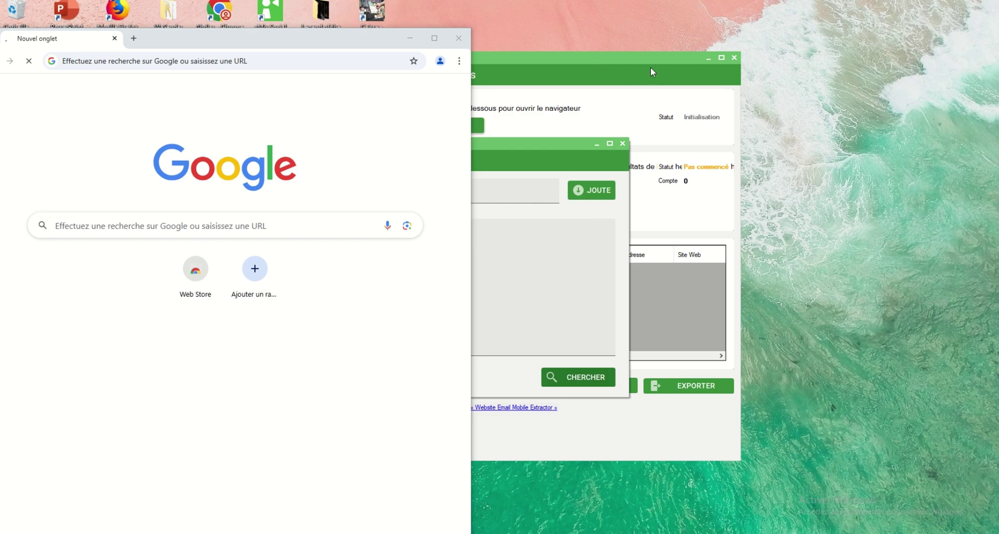
{"action": "left_click_drag", "start_coordinate": [364, 44], "coordinate": [330, 216]}
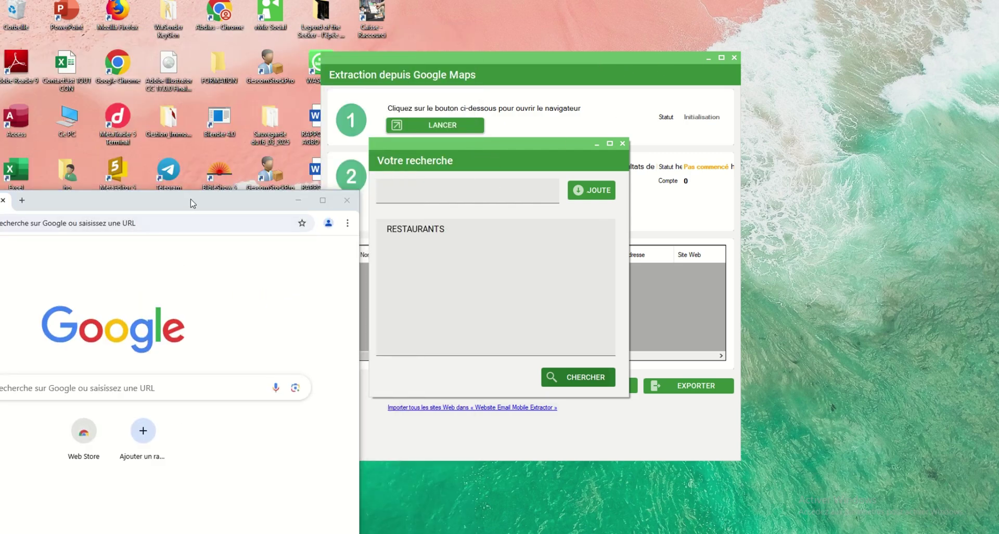
{"action": "left_click_drag", "start_coordinate": [191, 203], "coordinate": [309, 69]}
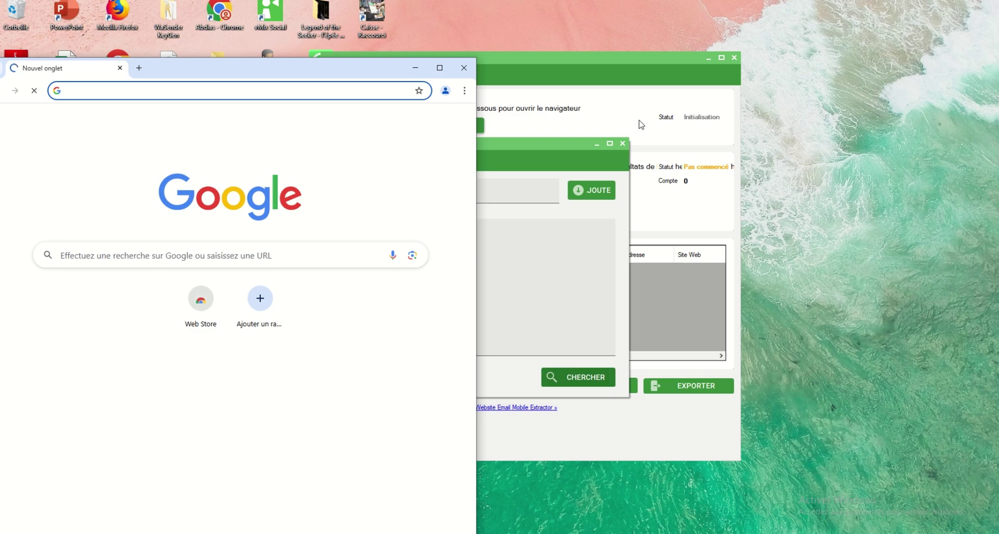
{"action": "left_click", "coordinate": [560, 148]}
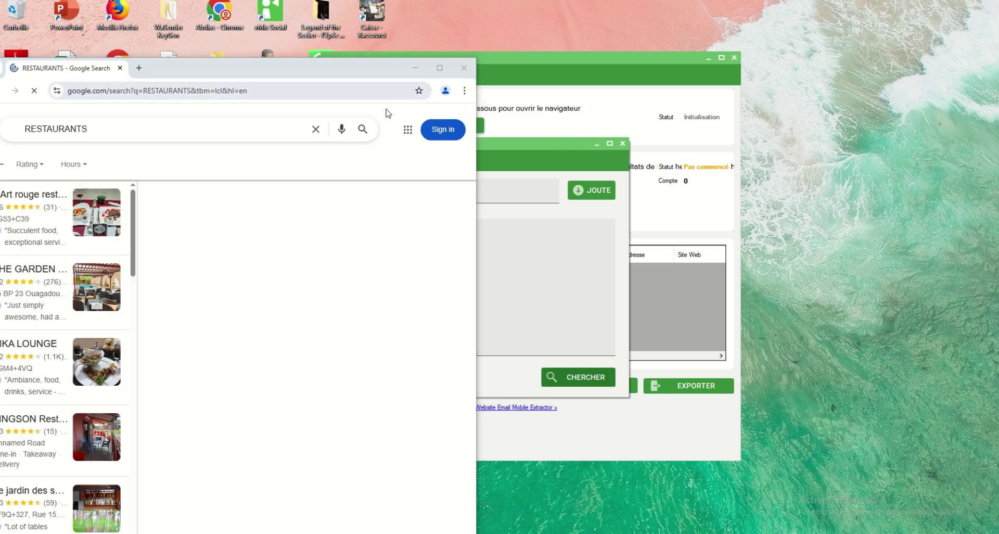
{"action": "left_click_drag", "start_coordinate": [221, 69], "coordinate": [221, 131]}
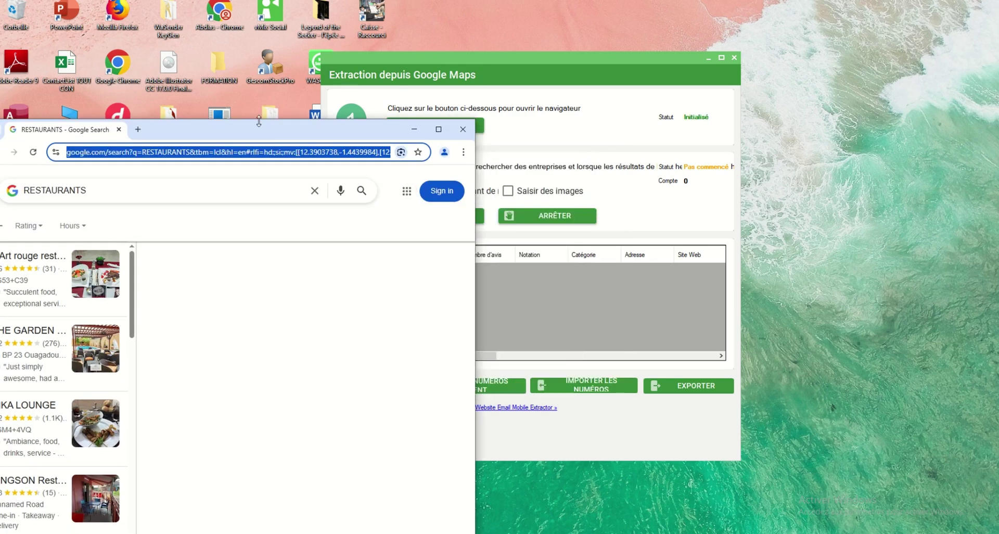
{"action": "left_click_drag", "start_coordinate": [259, 131], "coordinate": [273, 22]}
{"action": "left_click_drag", "start_coordinate": [534, 54], "coordinate": [714, 39]}
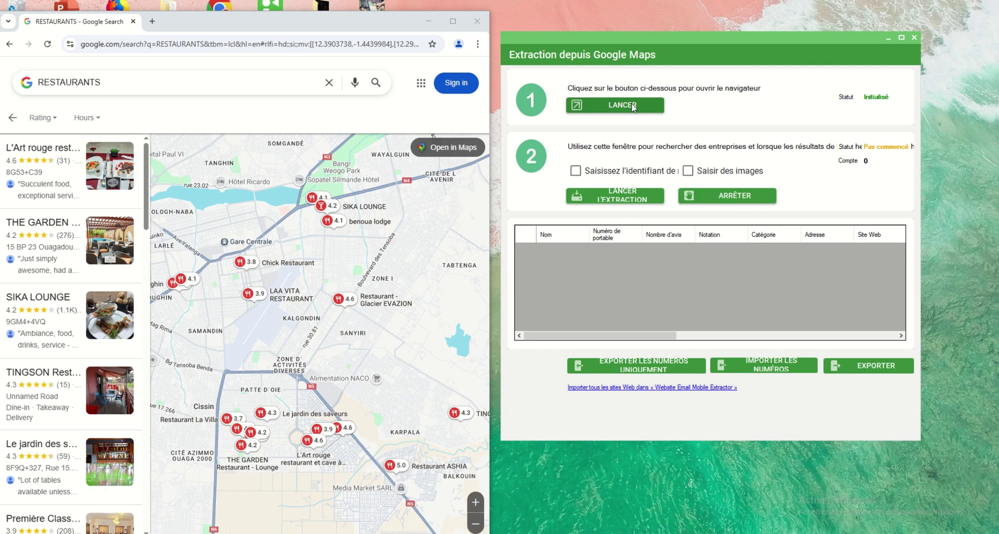
Step: Extract restaurant listings, stop after 10 results, and export only their phone numbers to Excel
{"action": "left_click", "coordinate": [631, 201]}
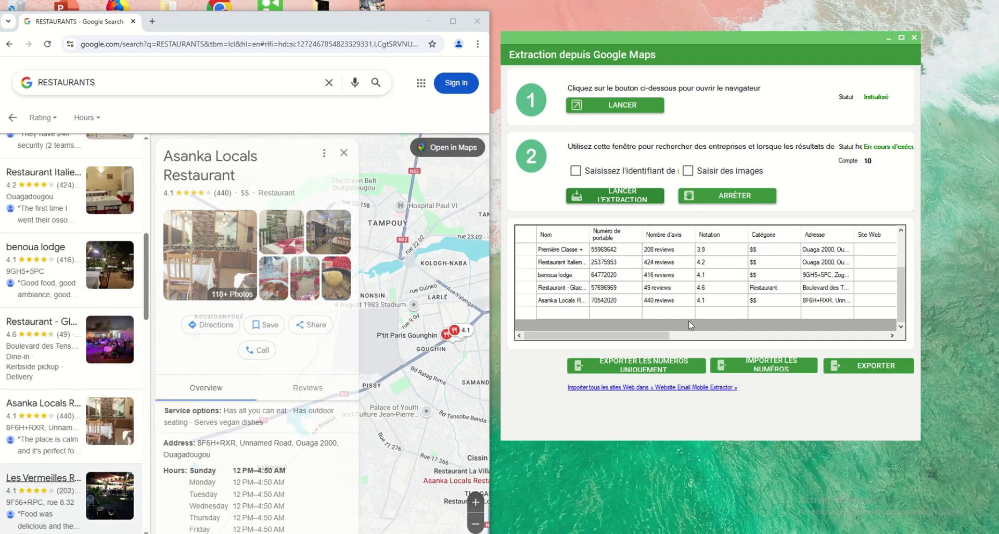
{"action": "left_click", "coordinate": [740, 201]}
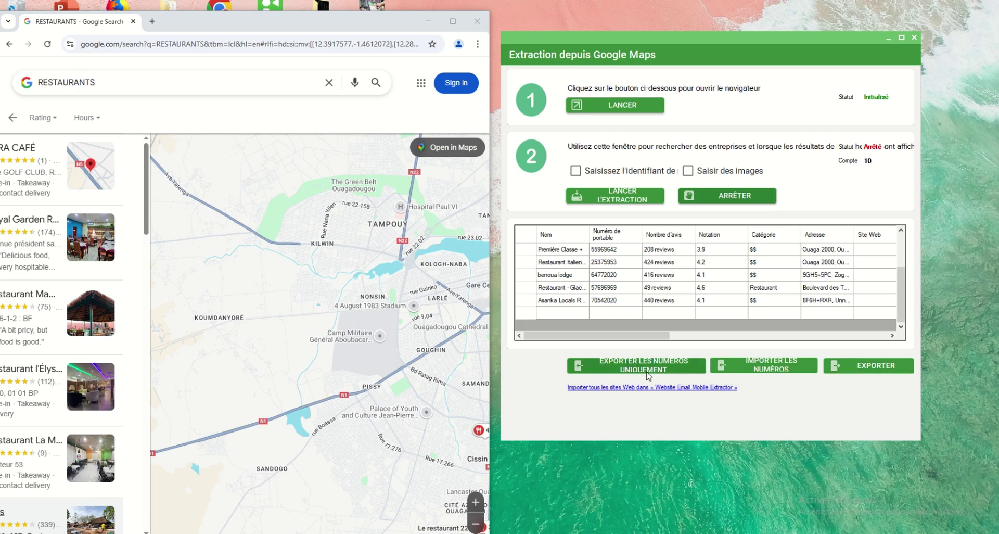
{"action": "left_click", "coordinate": [652, 370]}
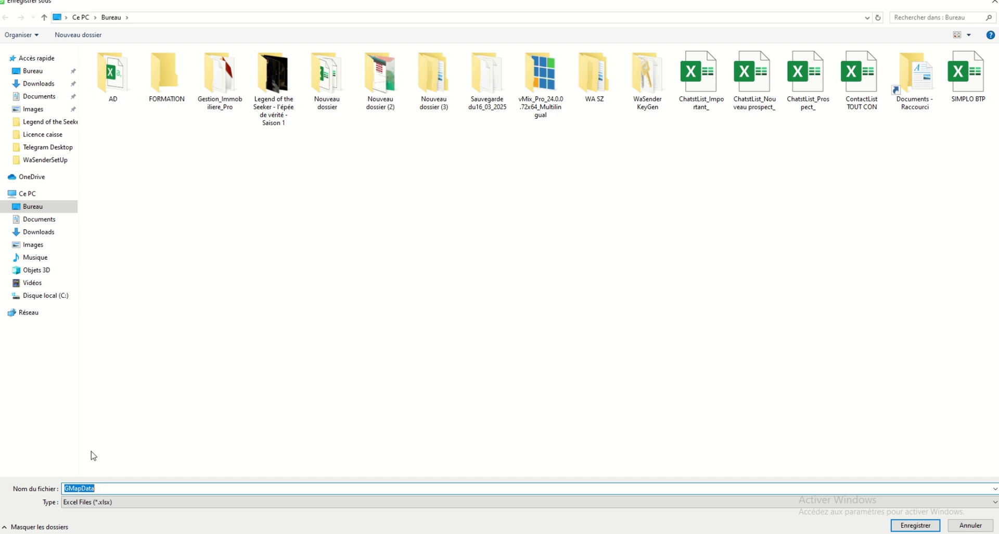
{"action": "left_click", "coordinate": [140, 488]}
Step: Save the GMapDataCR results file to the desktop and close the Chrome results window
{"action": "left_click", "coordinate": [910, 526]}
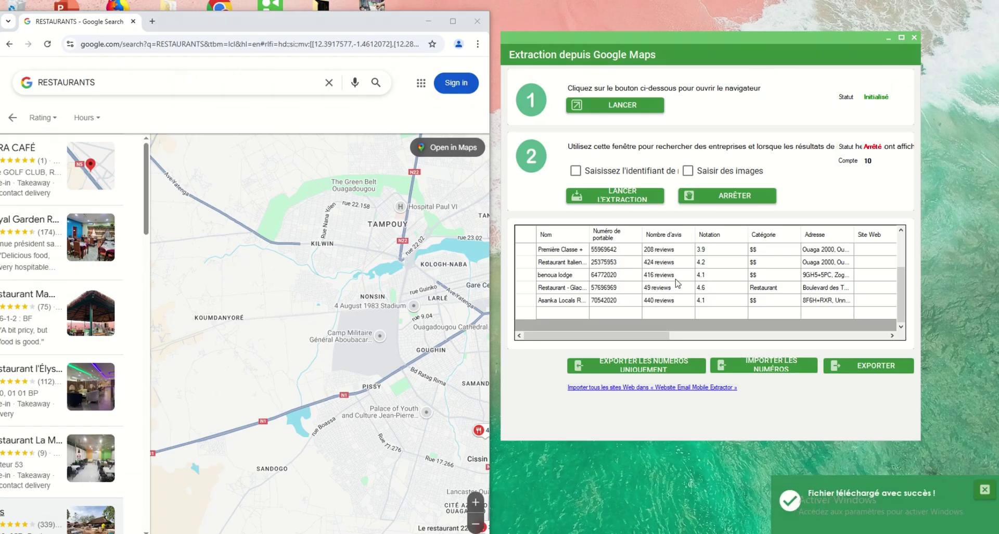
{"action": "left_click", "coordinate": [478, 21]}
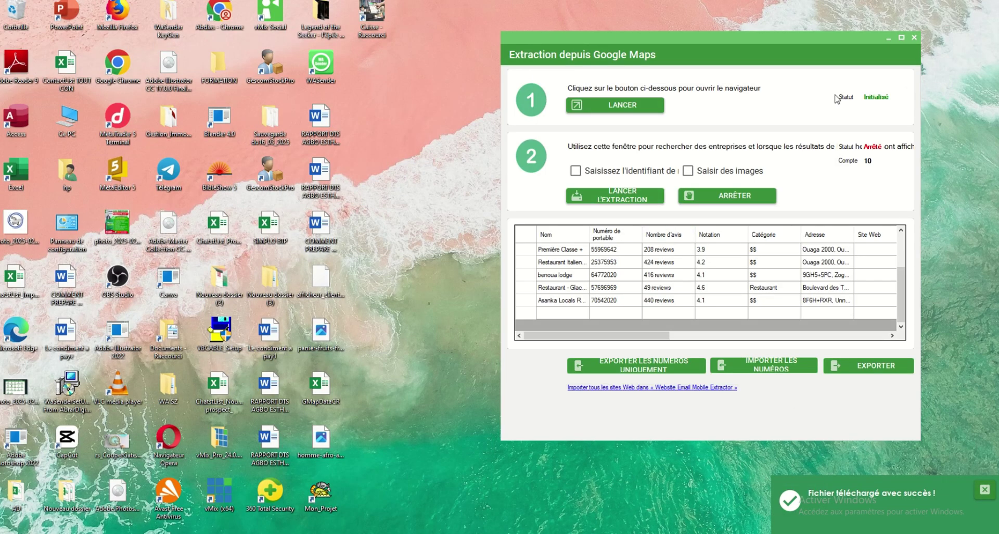
Step: Close the Google Maps extractor and open the contacts messaging page
{"action": "left_click", "coordinate": [914, 39]}
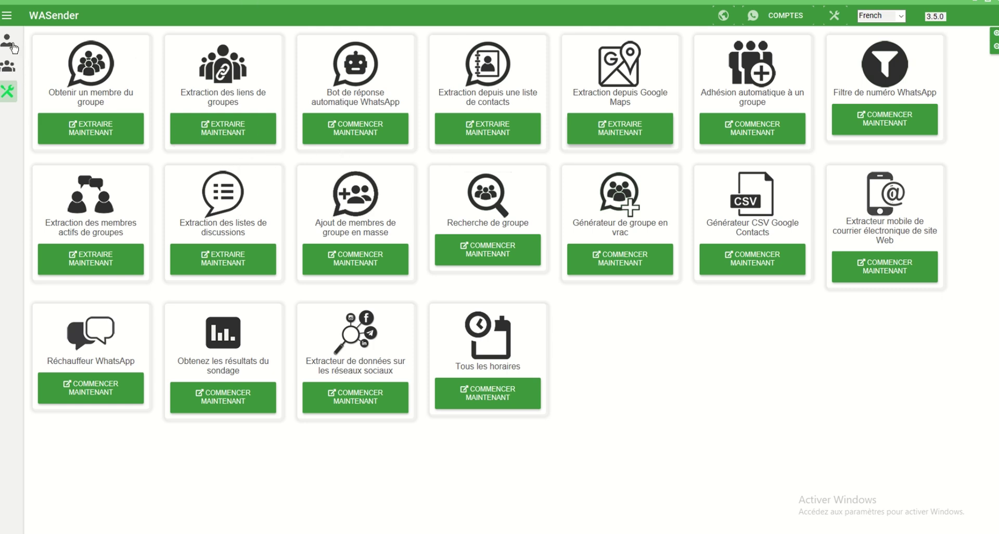
{"action": "left_click", "coordinate": [13, 49]}
Step: Import GMapDataCR as message targets, clear the list with EFFACER, then go to the tools page
{"action": "left_click", "coordinate": [141, 47]}
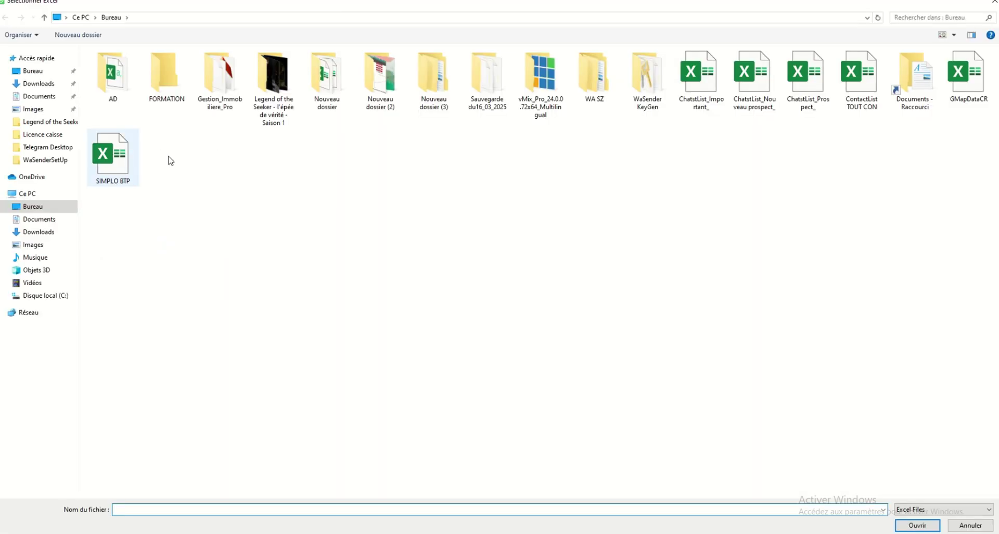
{"action": "left_click", "coordinate": [977, 99]}
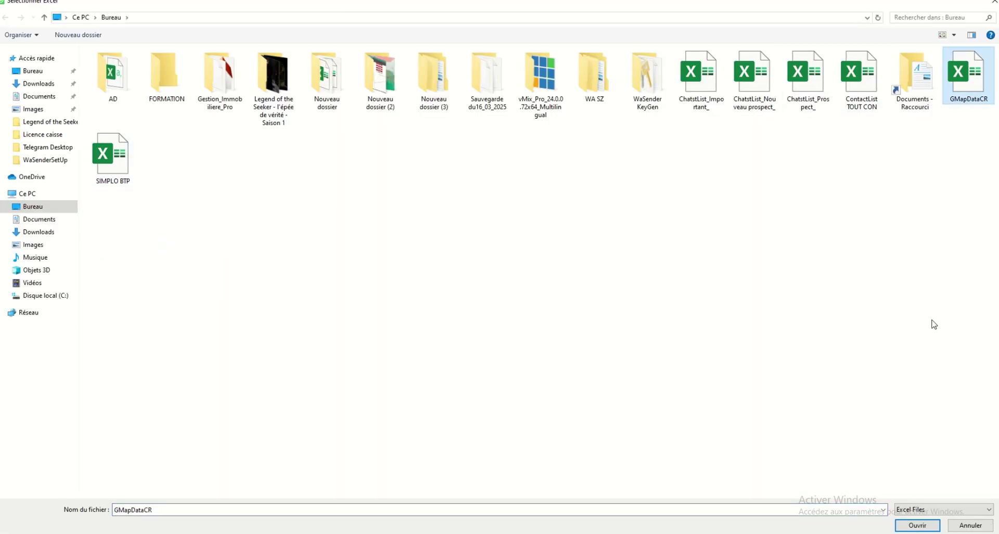
{"action": "left_click", "coordinate": [911, 526]}
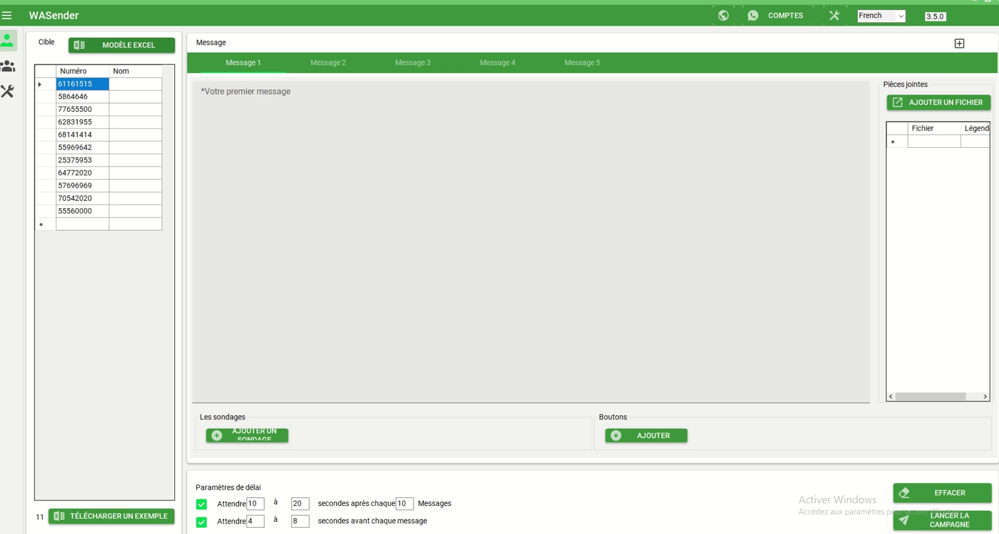
{"action": "left_click", "coordinate": [912, 489]}
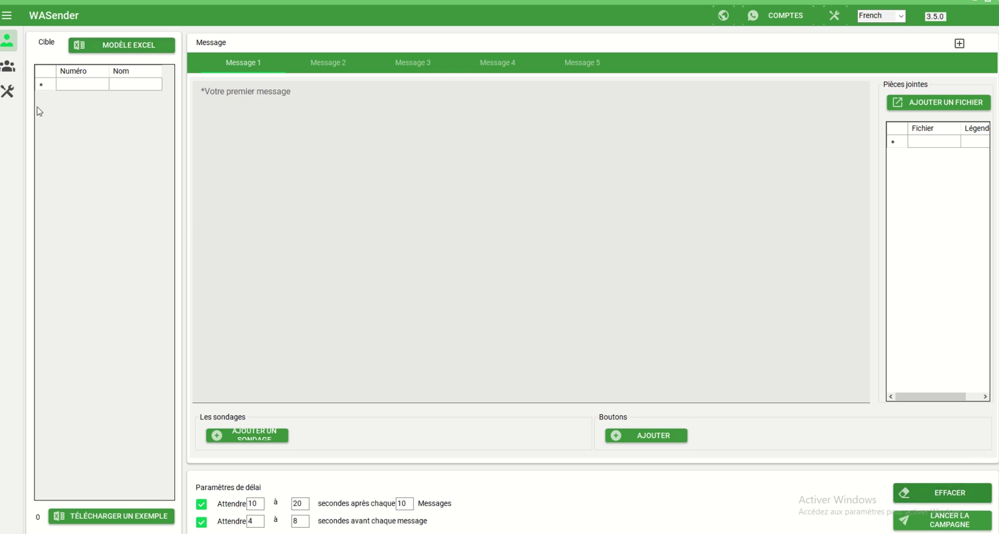
{"action": "left_click", "coordinate": [7, 91]}
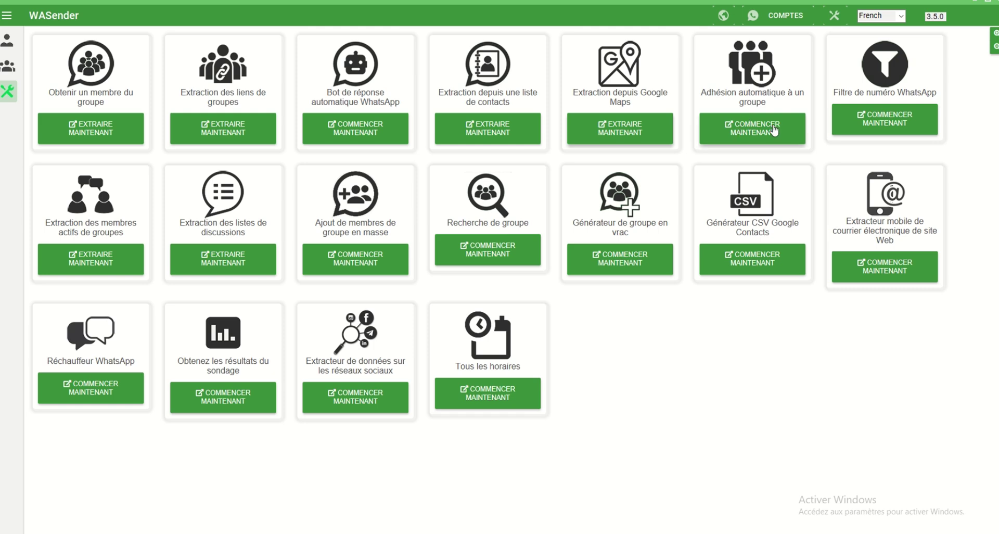
Step: In Adhésion automatique, set a pause every 100 joins with 5–10 second waits, then close it
{"action": "left_click", "coordinate": [769, 134]}
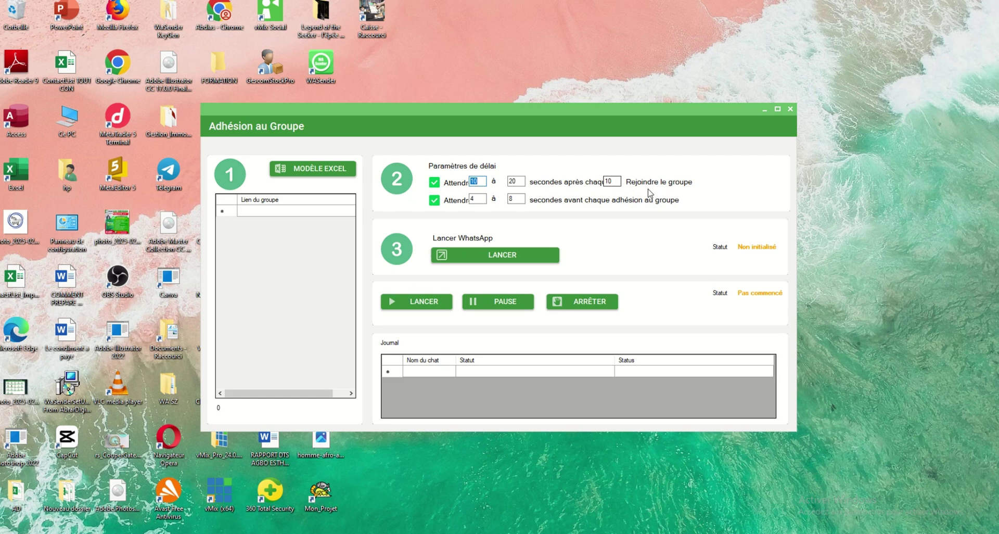
{"action": "left_click", "coordinate": [614, 183]}
{"action": "type", "text": "0"}
{"action": "left_click", "coordinate": [478, 199]}
{"action": "type", "text": "5"}
{"action": "left_click", "coordinate": [516, 199]}
{"action": "type", "text": "10"}
{"action": "left_click", "coordinate": [790, 110]}
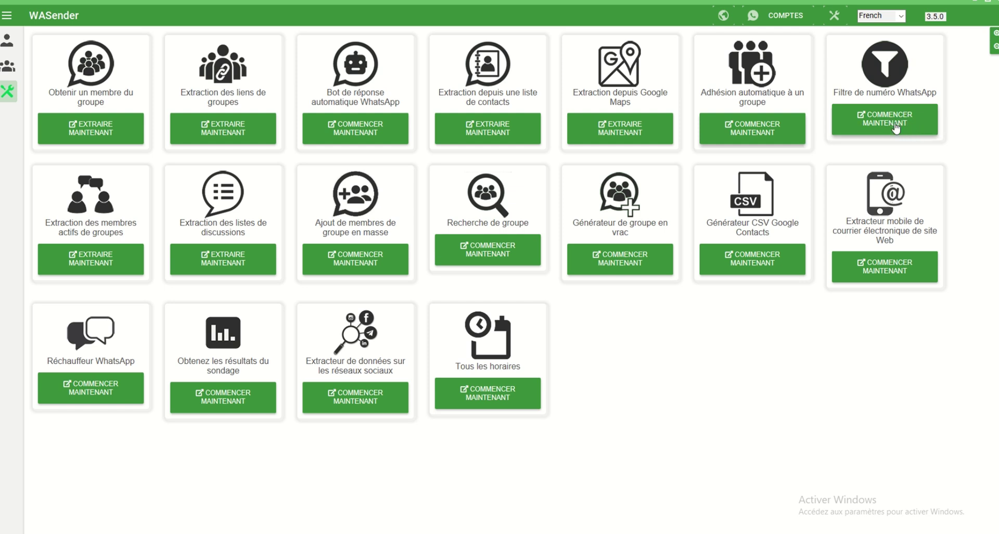
Step: Add a phone number to the Filtre de numéro WhatsApp list and launch its WhatsApp browser
{"action": "left_click", "coordinate": [896, 128]}
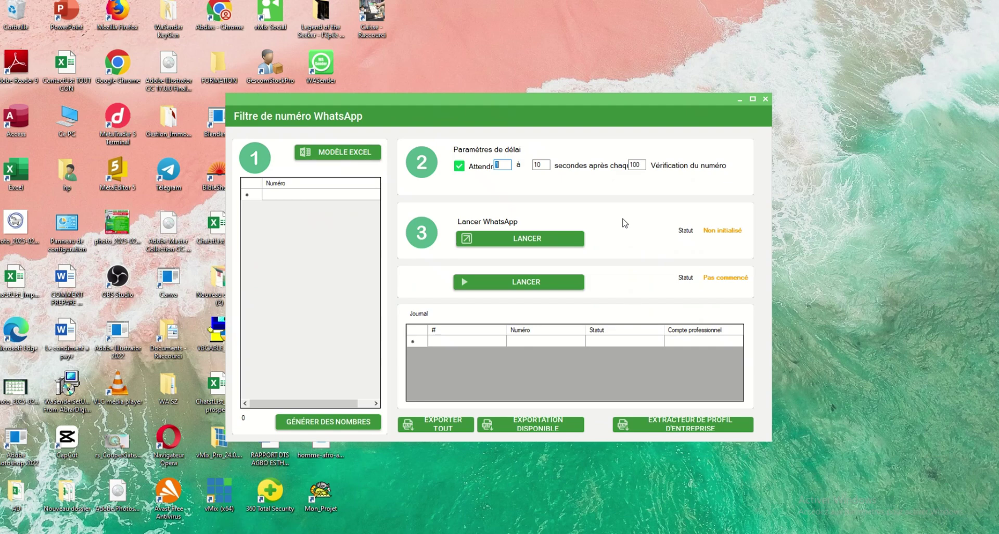
{"action": "left_click", "coordinate": [279, 196]}
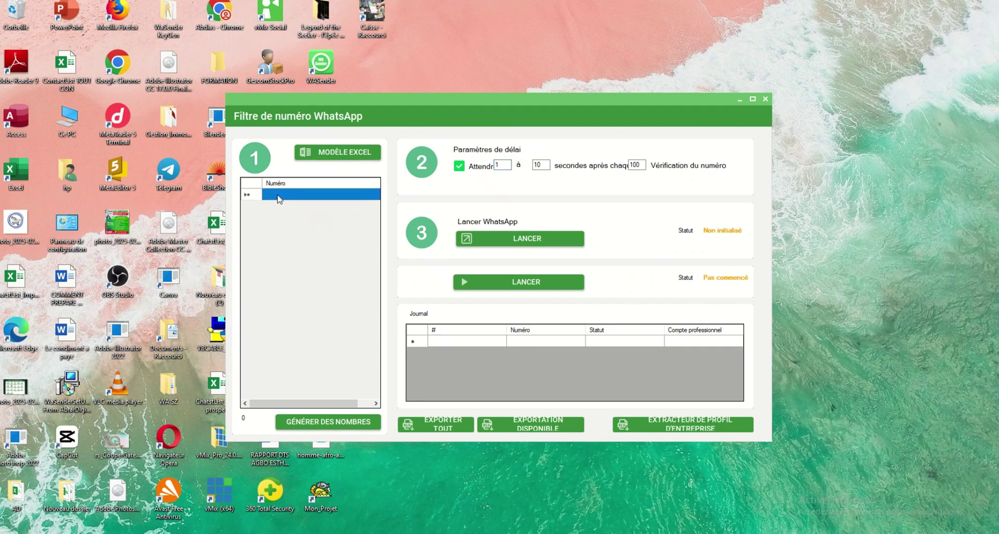
{"action": "left_click", "coordinate": [284, 196]}
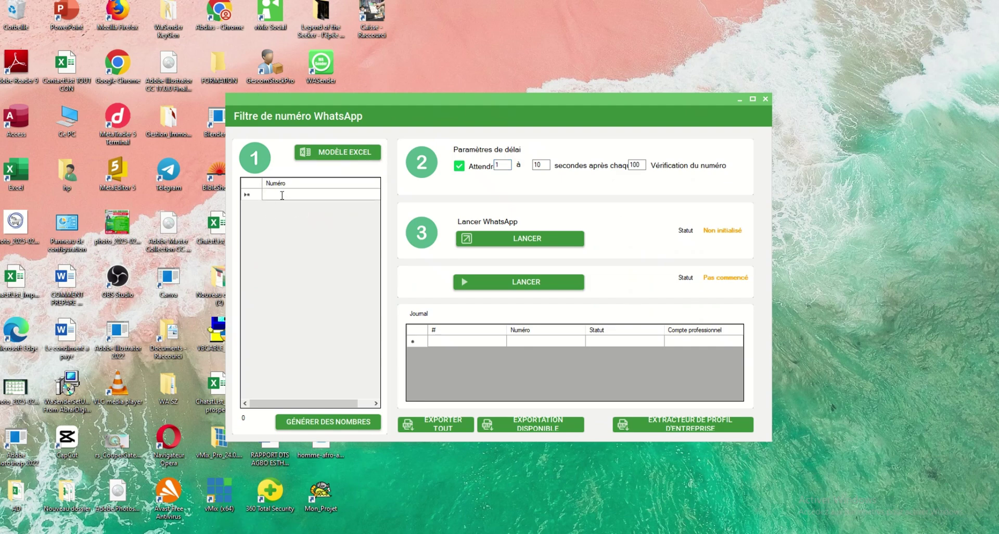
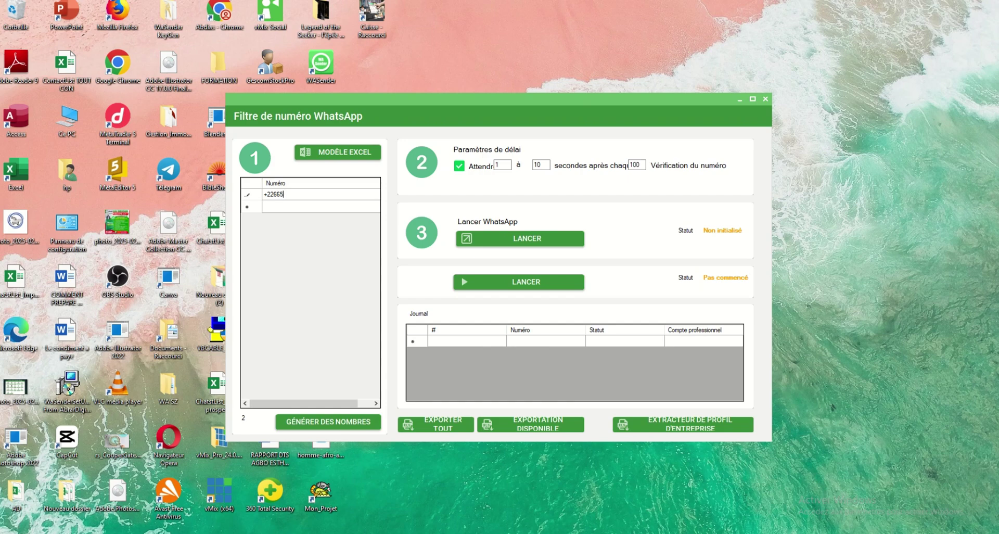
{"action": "left_click", "coordinate": [505, 166]}
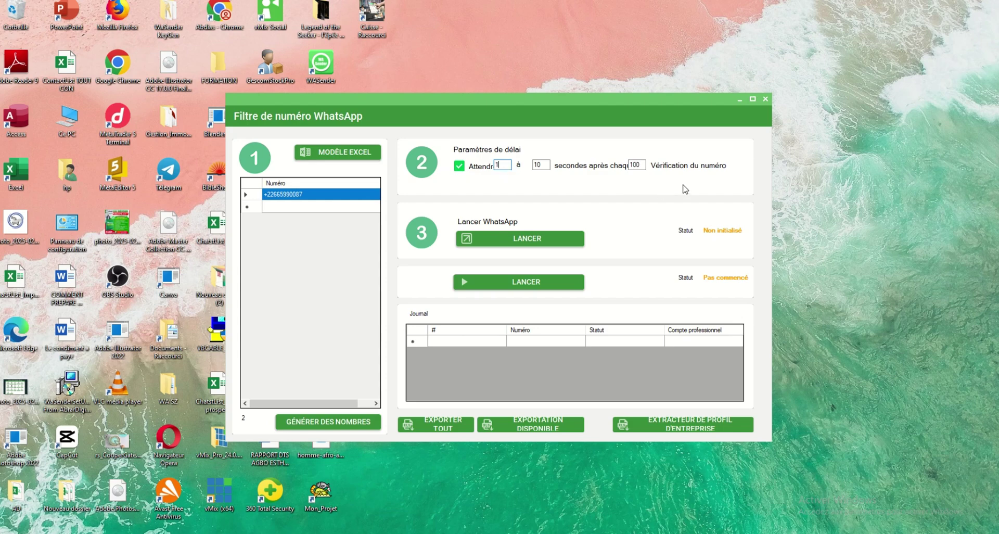
{"action": "left_click", "coordinate": [527, 239]}
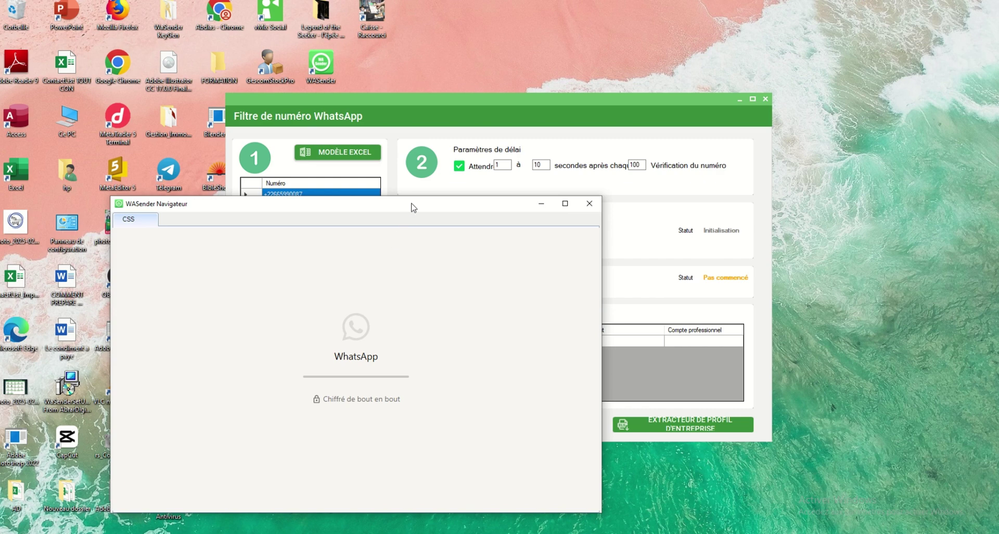
Step: Move aside and minimize the WhatsApp window, check the number (NotAvailable, not business), then close the filter
{"action": "left_click_drag", "start_coordinate": [414, 209], "coordinate": [490, 216]}
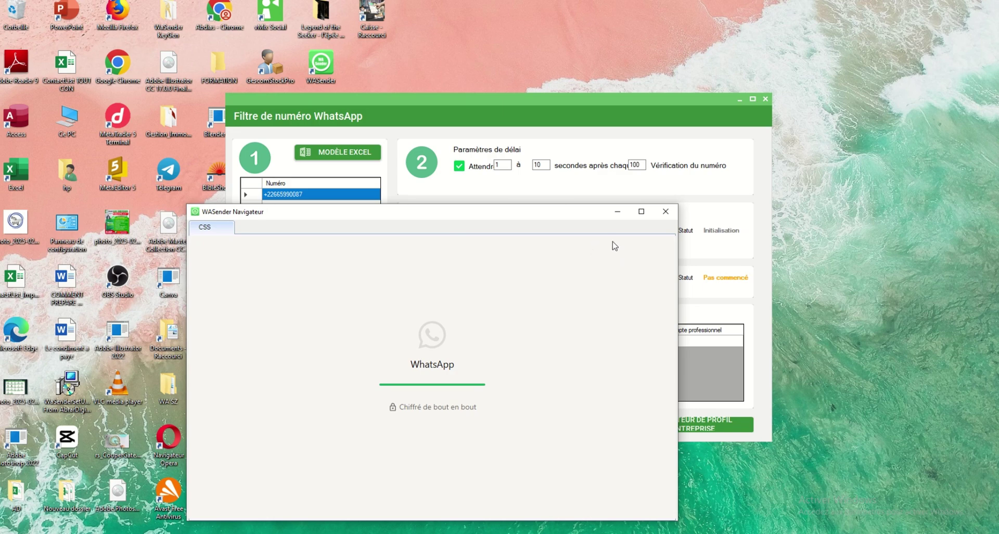
{"action": "left_click_drag", "start_coordinate": [519, 217], "coordinate": [346, 229]}
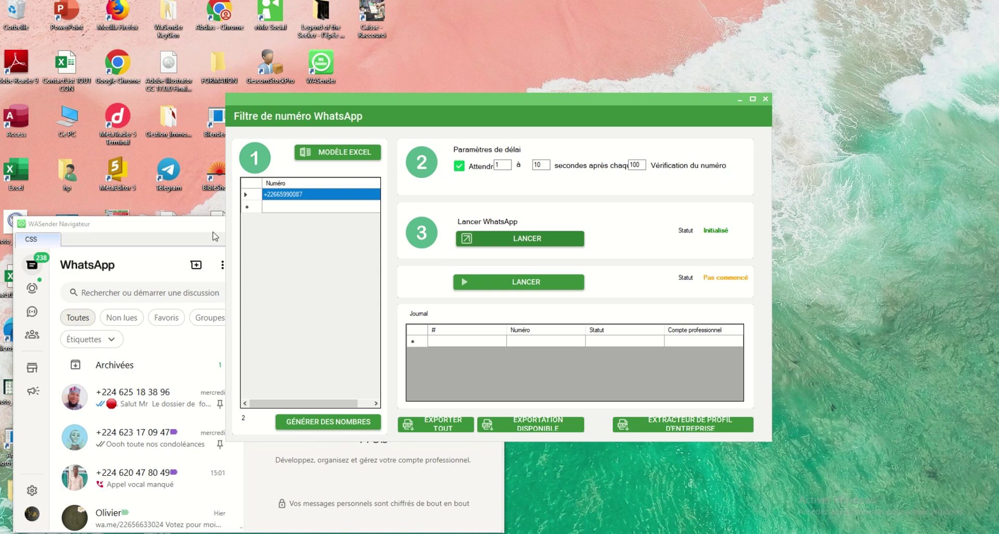
{"action": "left_click_drag", "start_coordinate": [210, 233], "coordinate": [177, 113]}
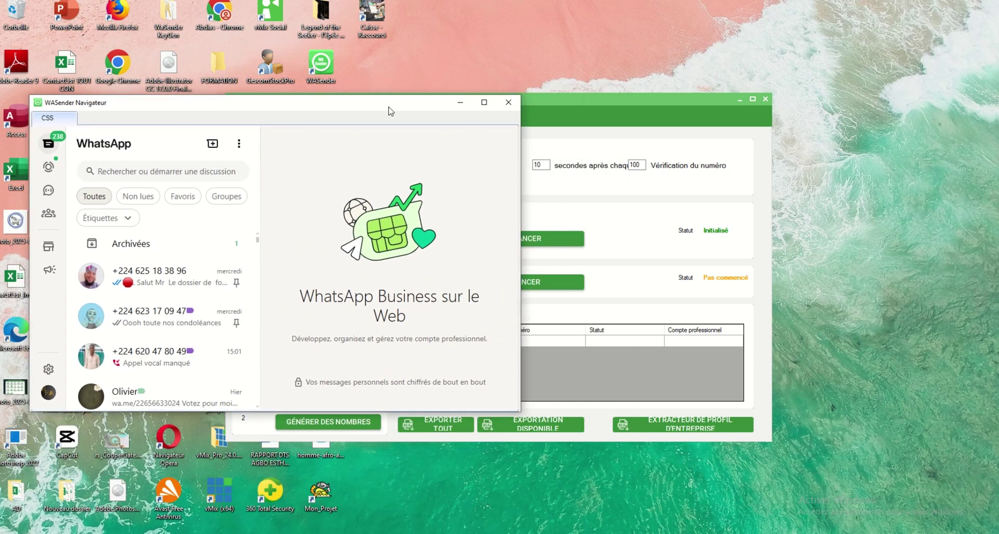
{"action": "left_click", "coordinate": [460, 102]}
{"action": "left_click", "coordinate": [486, 282]}
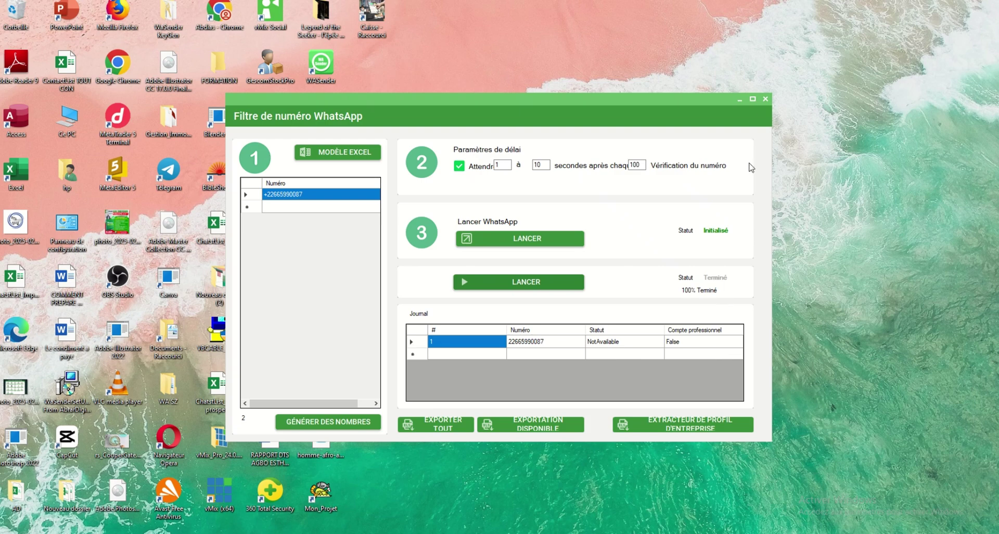
{"action": "left_click", "coordinate": [766, 99]}
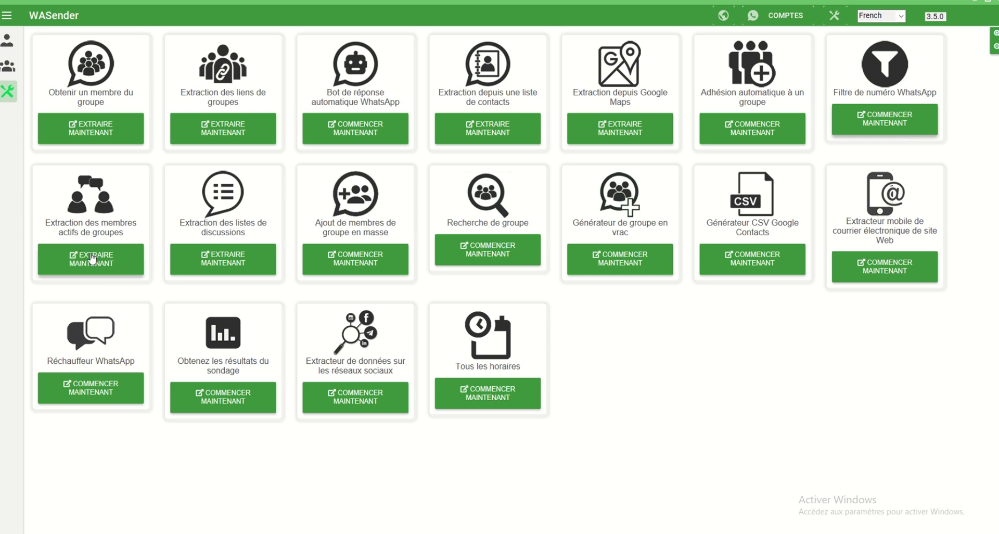
Step: Reopen Extraction des membres actifs, connect WhatsApp, and list groups ACCOMPAGNEMENT GRATUITE, Dossier and MD formation
{"action": "left_click", "coordinate": [91, 260]}
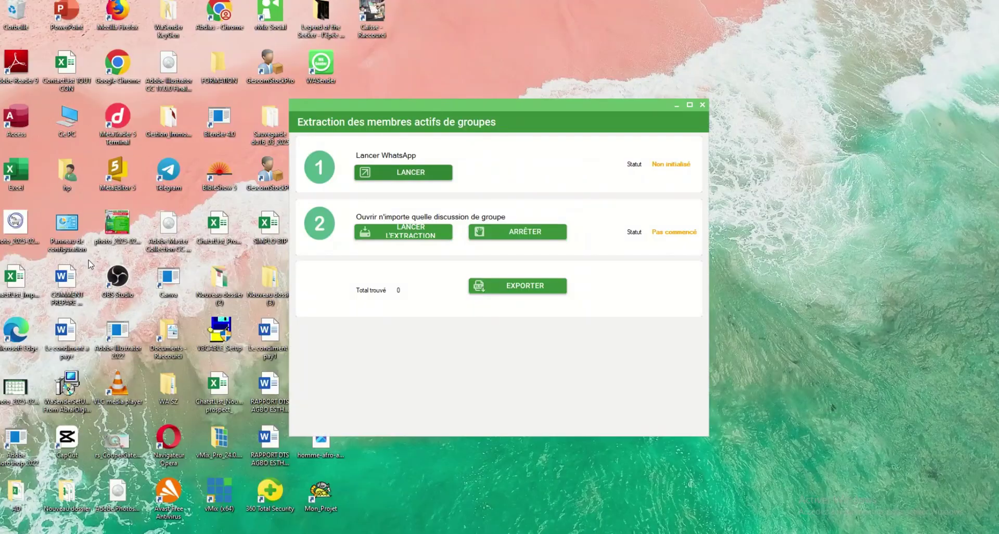
{"action": "left_click", "coordinate": [702, 106]}
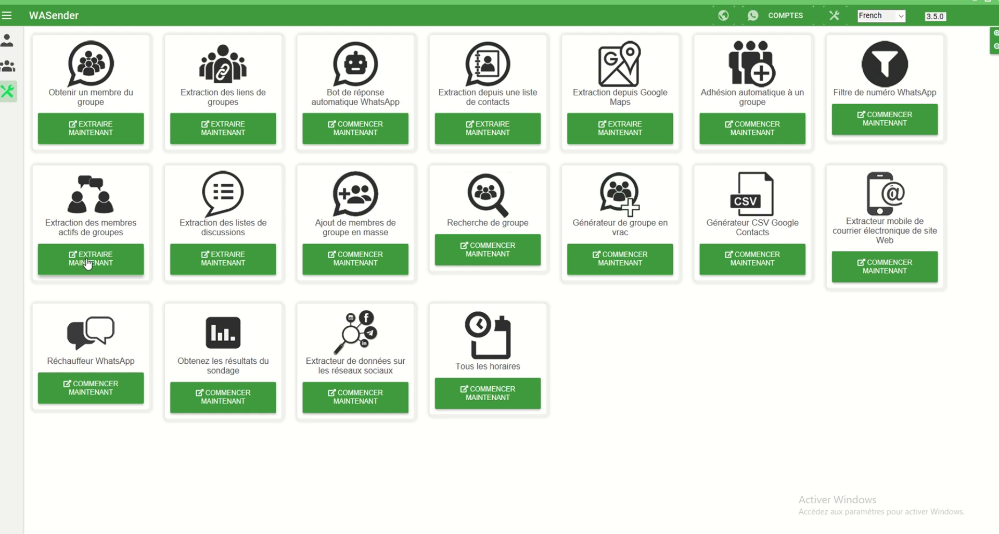
{"action": "left_click", "coordinate": [80, 267]}
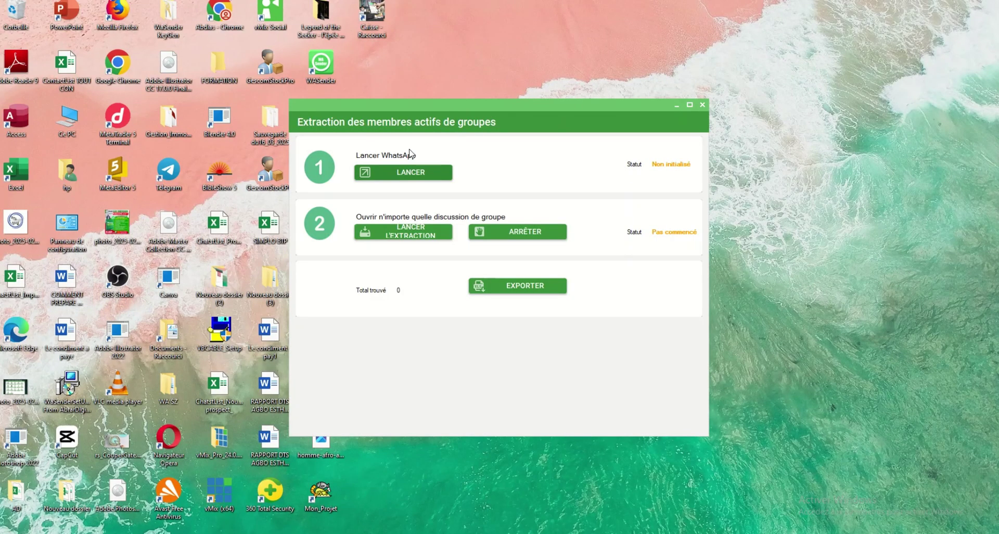
{"action": "left_click", "coordinate": [414, 176]}
{"action": "left_click", "coordinate": [428, 240]}
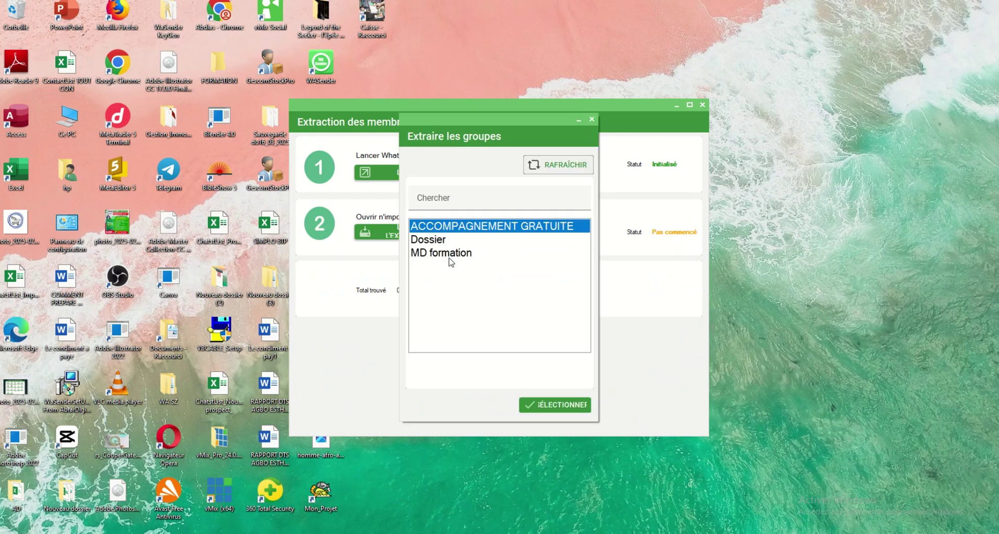
Step: Extract active members from the ACCOMPAGNEMENT GRATUITE group, finishing Terminé with 0 members found
{"action": "left_click", "coordinate": [455, 253]}
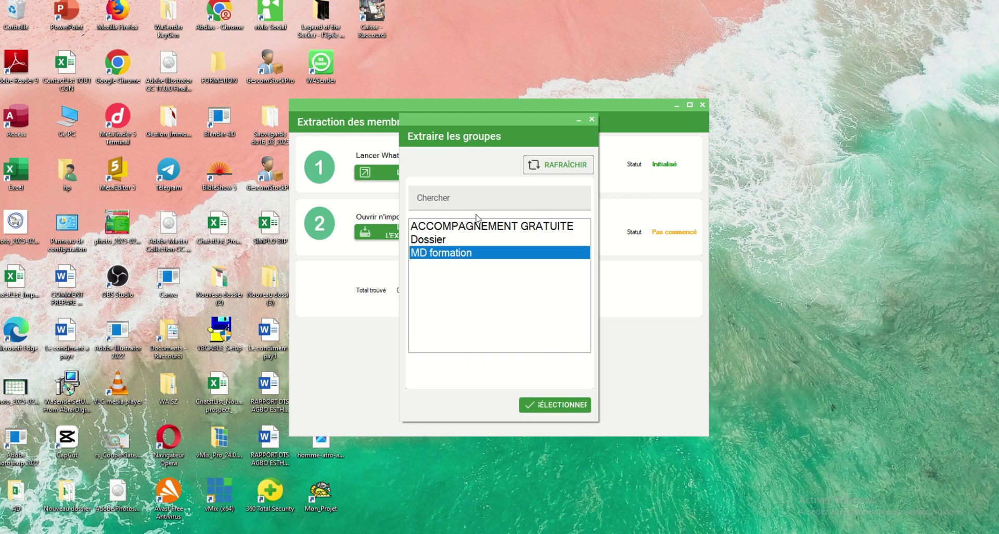
{"action": "left_click", "coordinate": [478, 231]}
{"action": "left_click", "coordinate": [554, 406]}
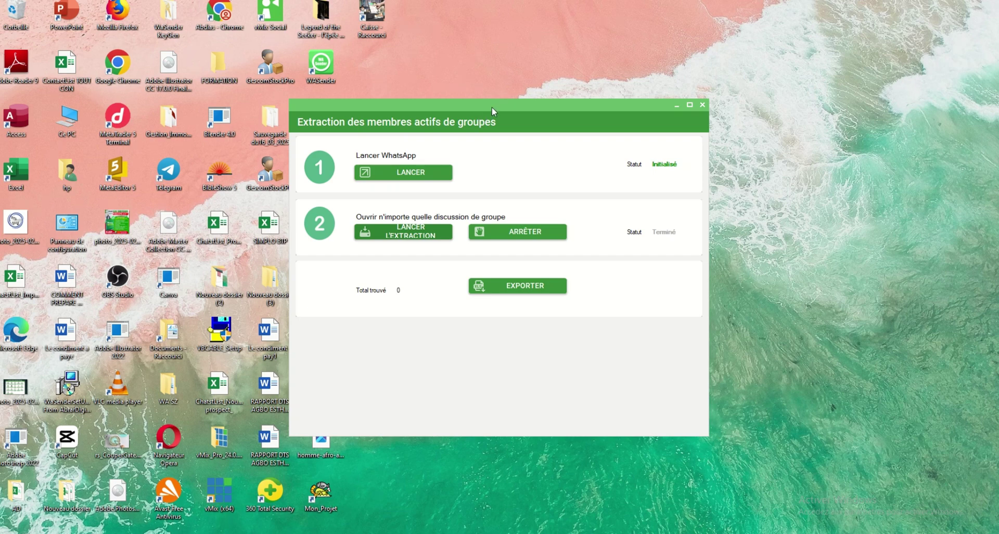
{"action": "left_click_drag", "start_coordinate": [492, 107], "coordinate": [317, 102]}
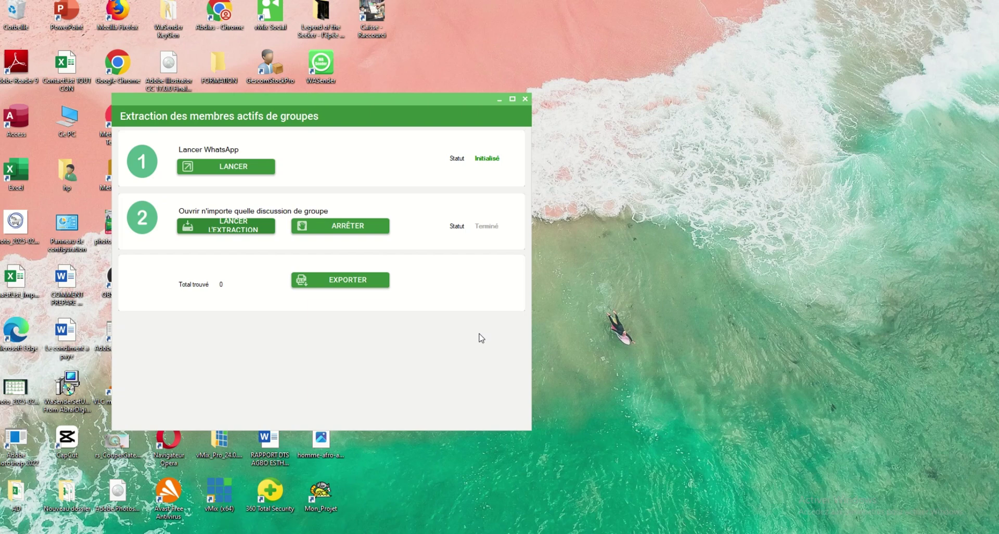
{"action": "mouse_move", "coordinate": [464, 1]}
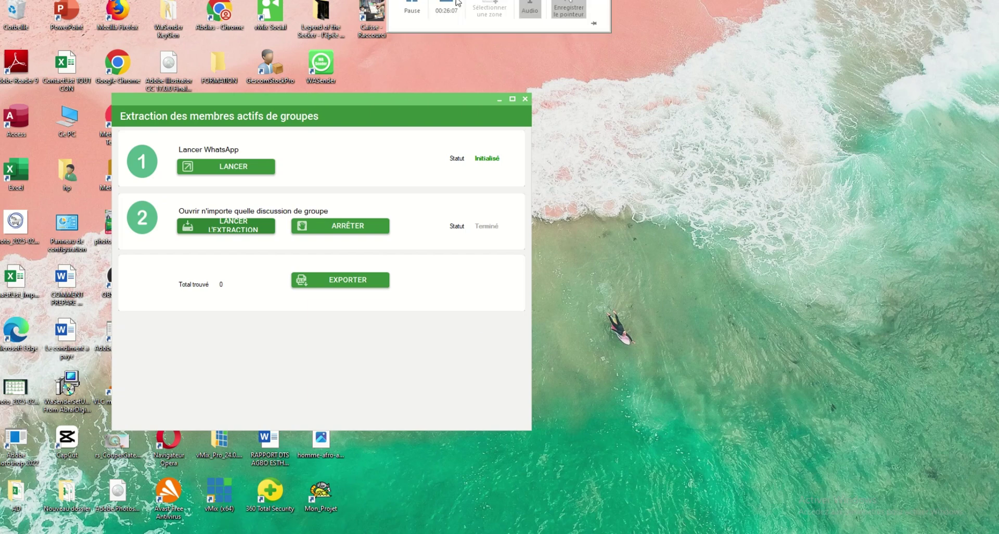
{"action": "left_click", "coordinate": [411, 20]}
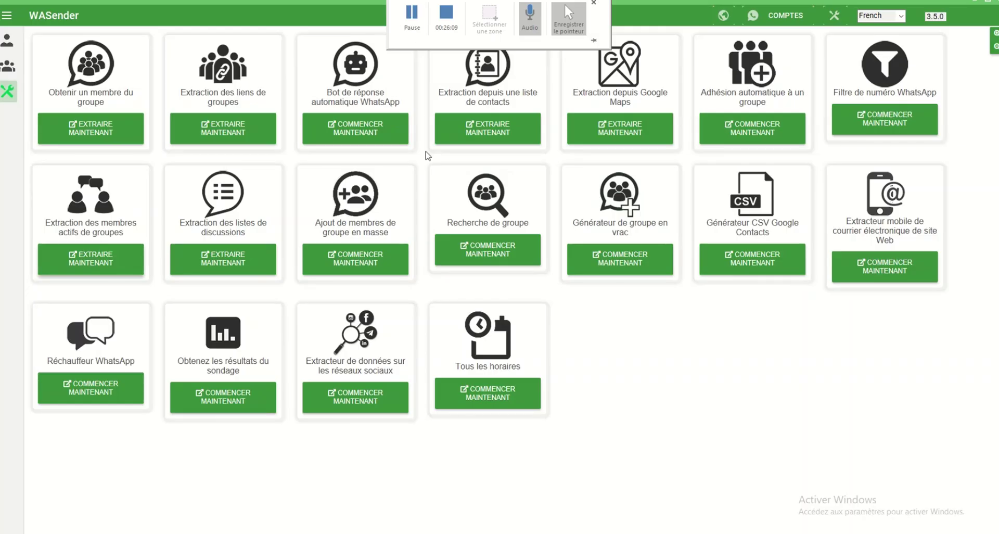